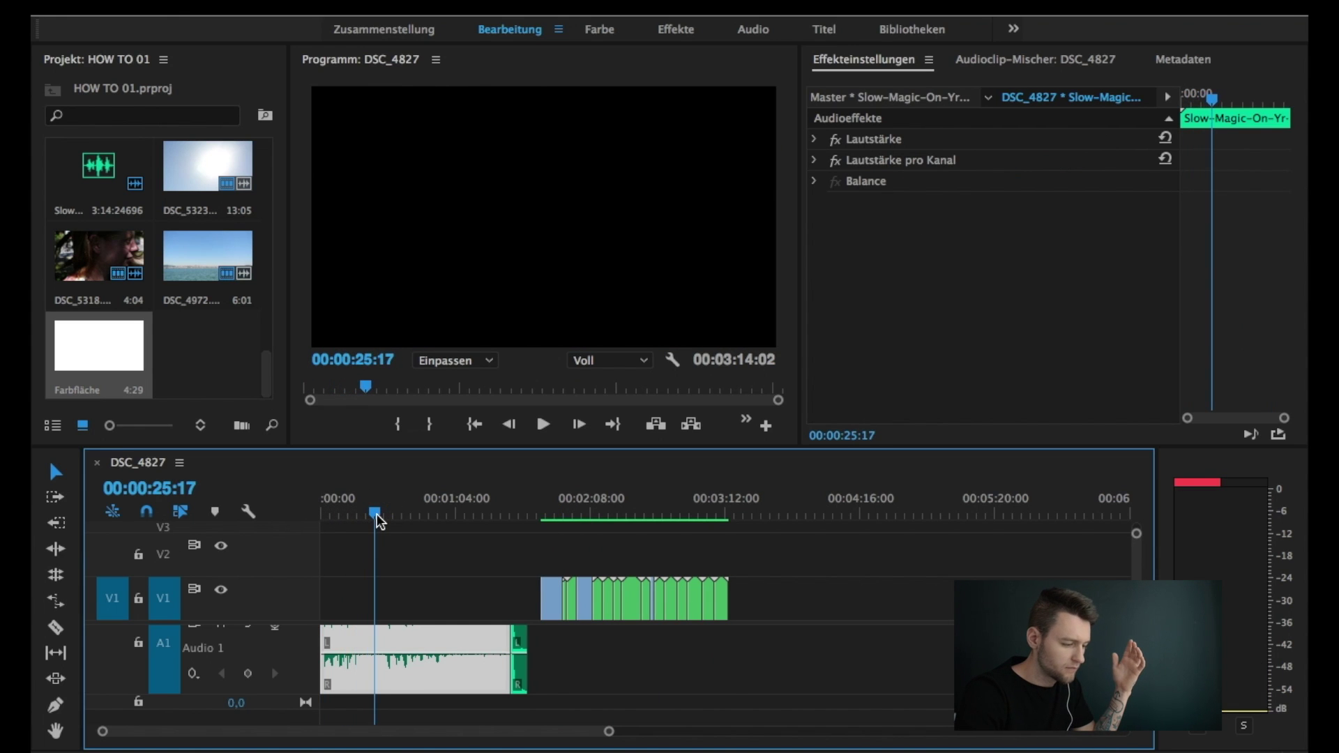
Step: Listen to the opening seconds of the music track on A1 for the first distinctive beat
{"action": "key", "text": "="}
{"action": "left_click_drag", "start_coordinate": [717, 504], "coordinate": [565, 526]}
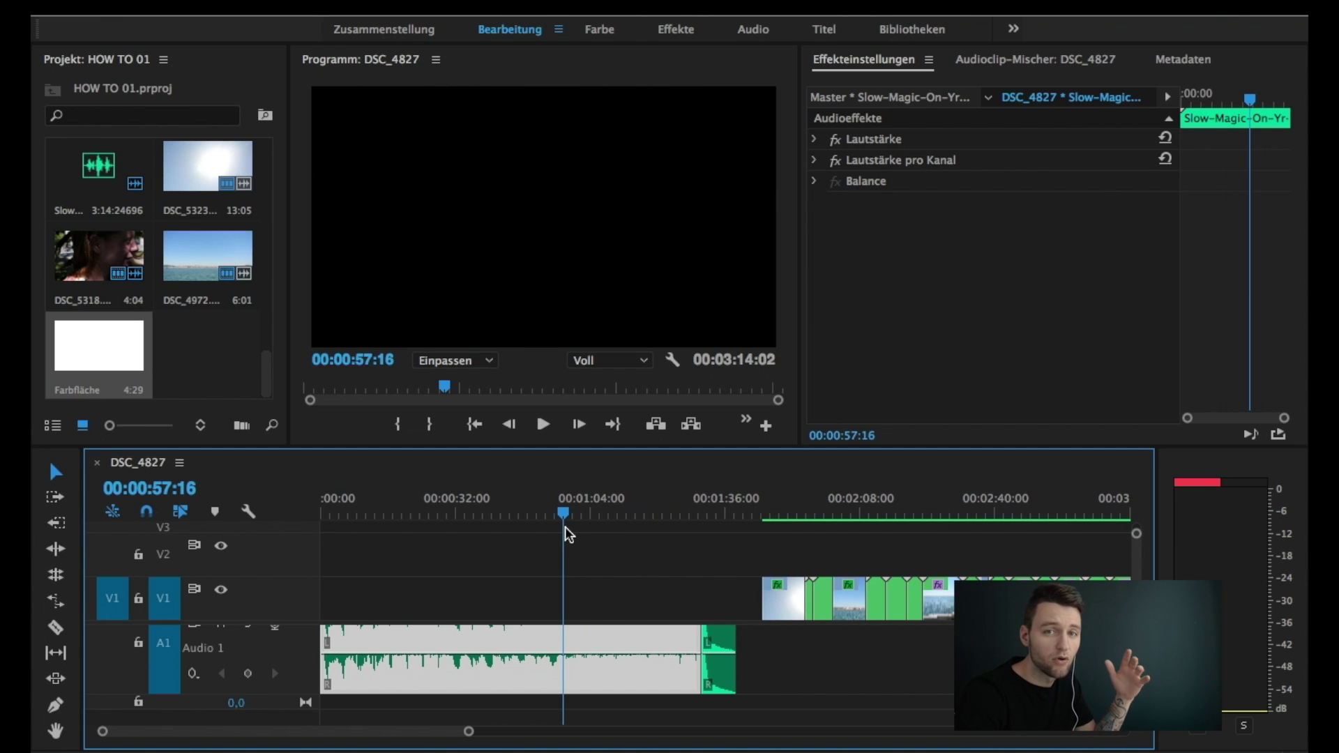
{"action": "key", "text": "="}
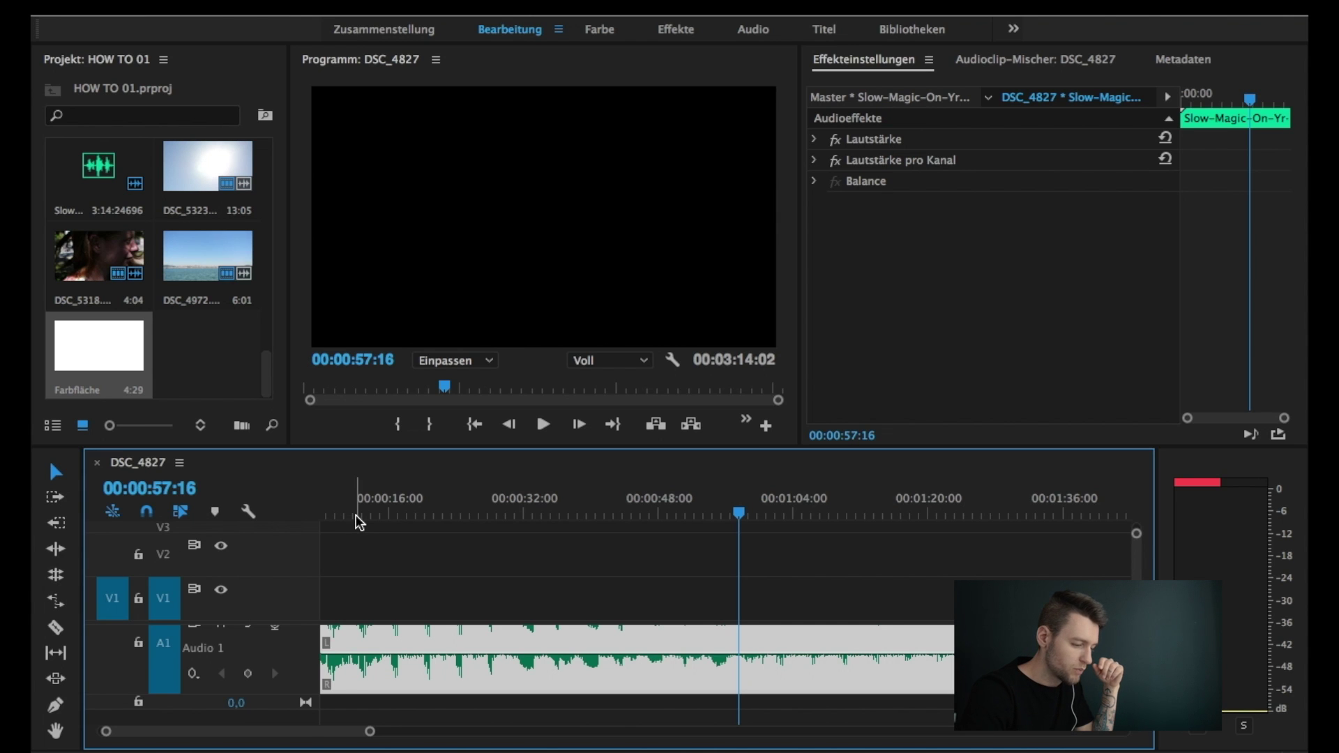
{"action": "key", "text": "Home"}
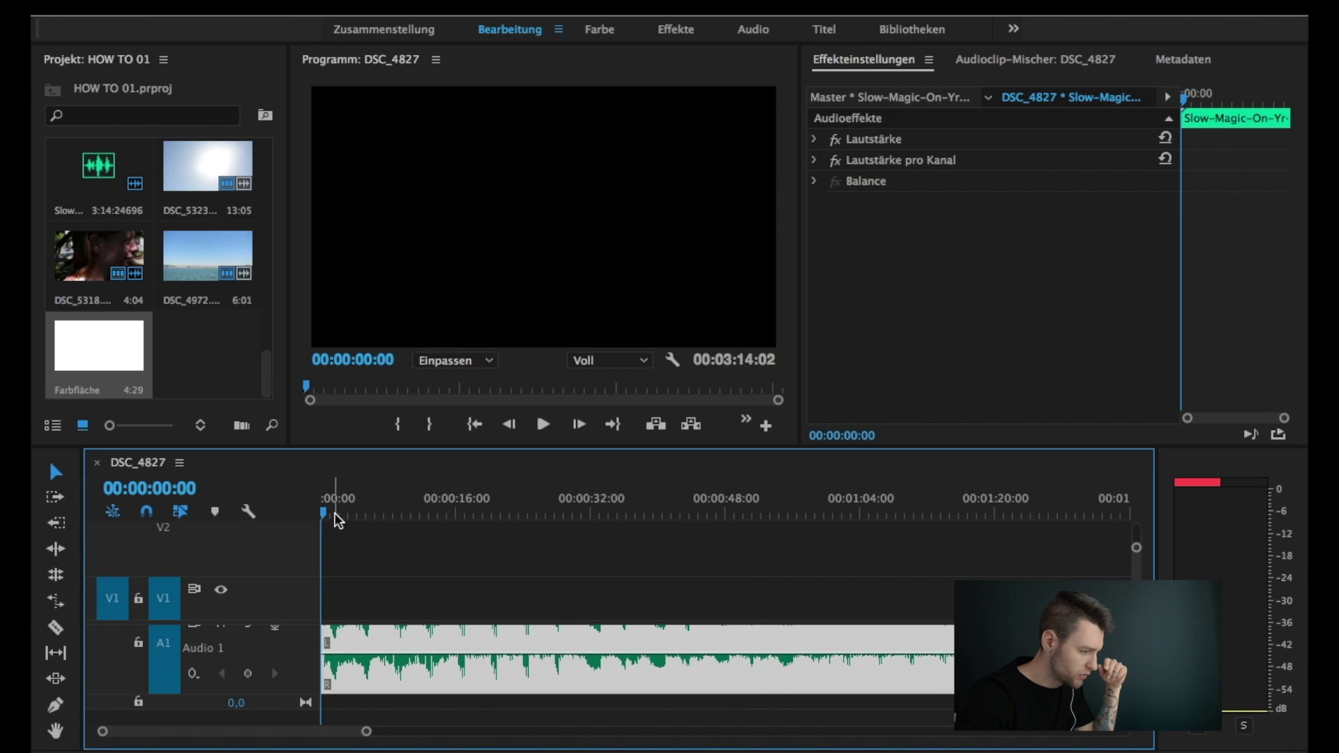
{"action": "key", "text": "space"}
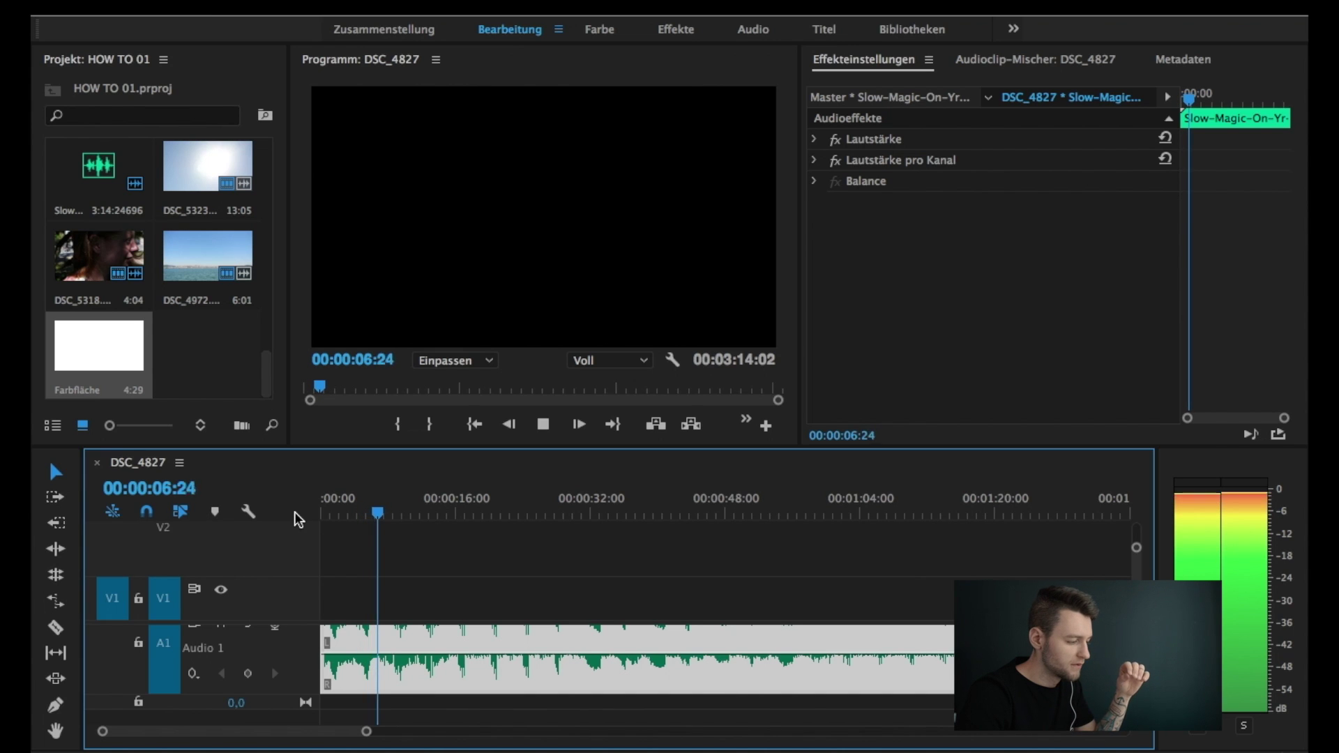
{"action": "key", "text": "space"}
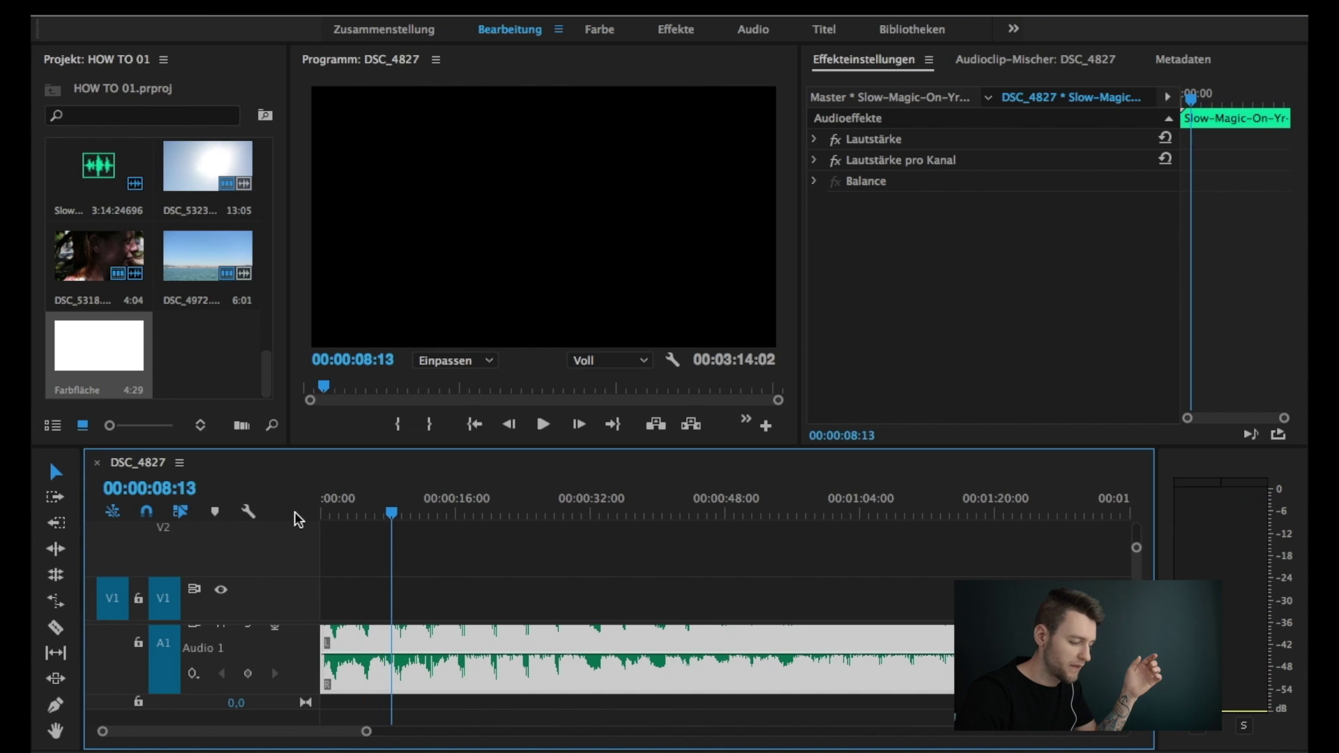
{"action": "left_click", "coordinate": [382, 510]}
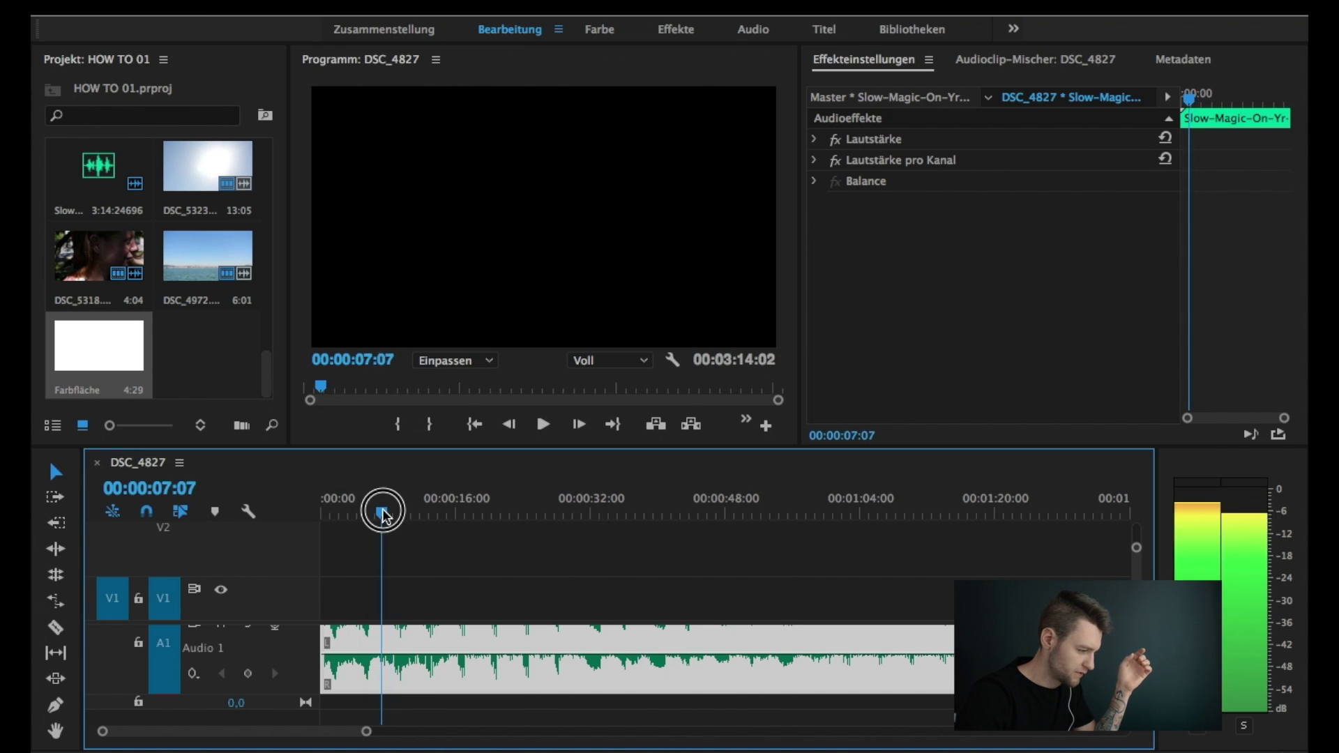
{"action": "key", "text": "="}
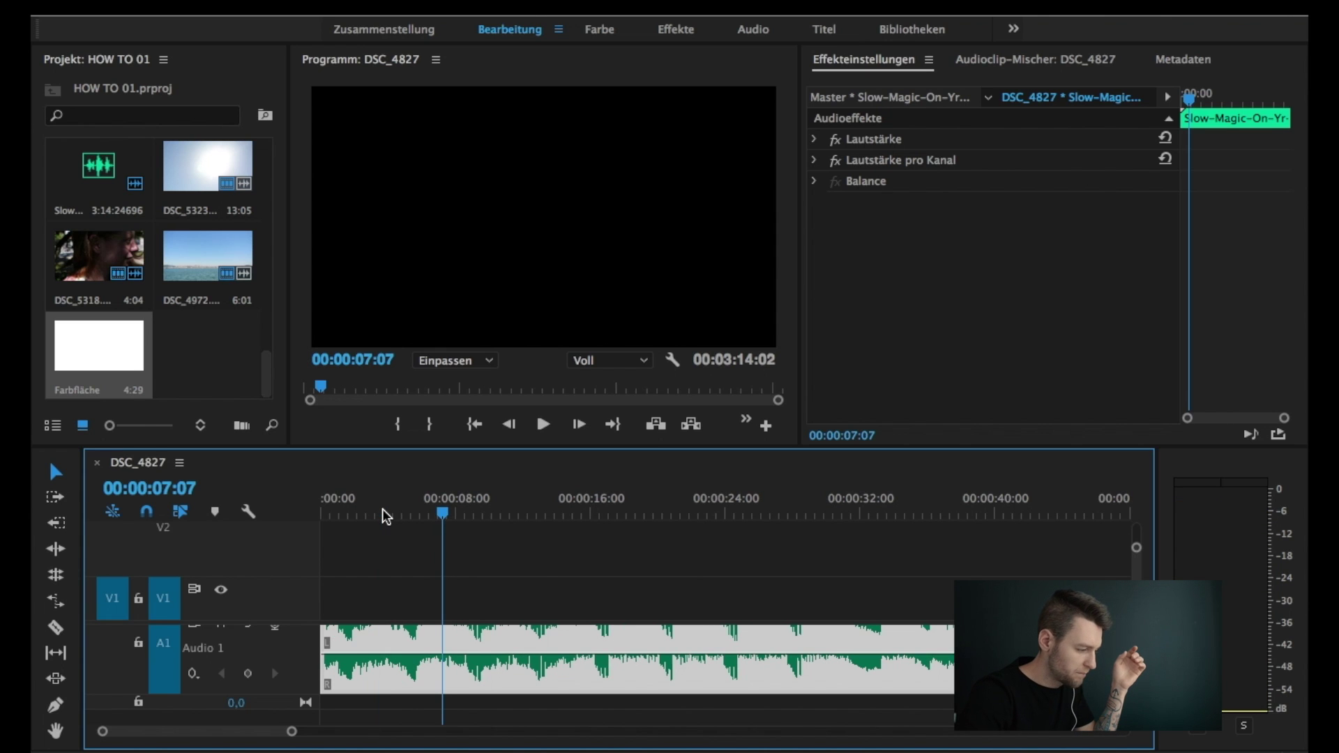
{"action": "key", "text": "space"}
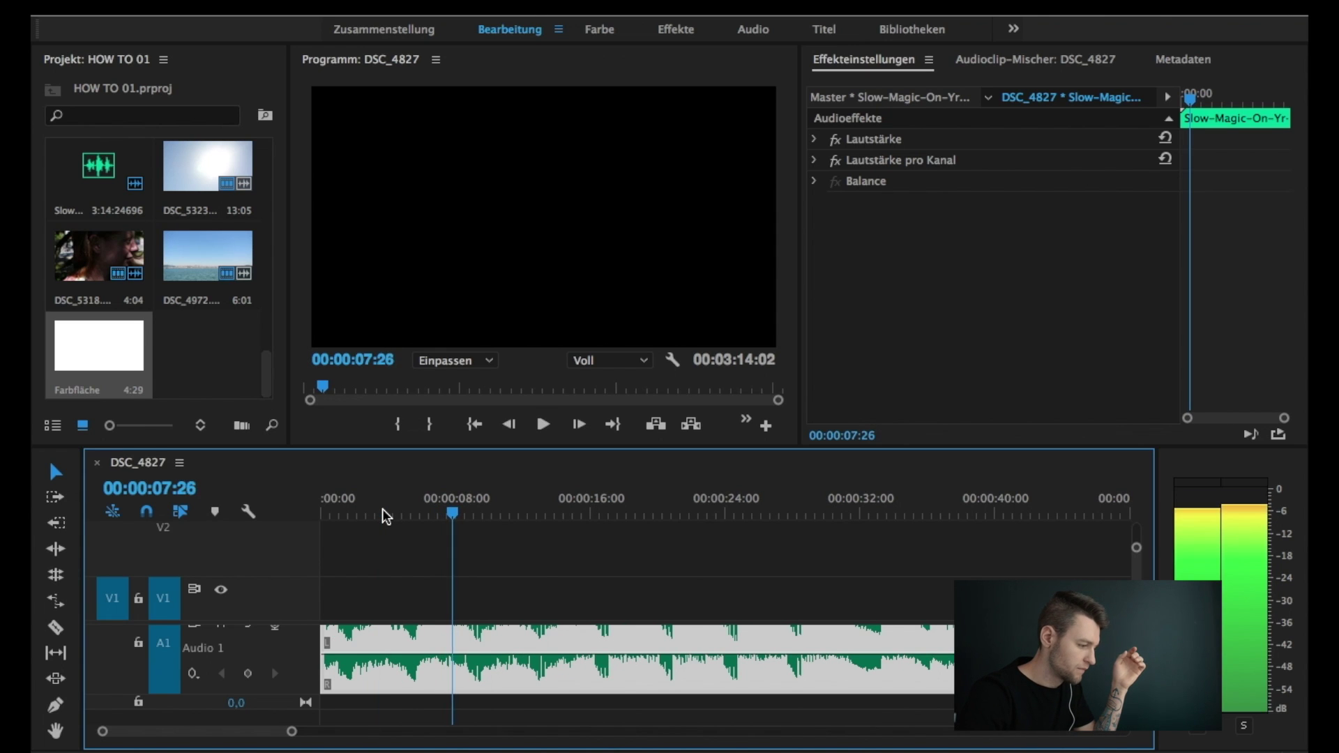
Step: Shift the playhead frame by frame around 00:00:07:18 to pinpoint the first strong beat of the music
{"action": "key", "text": "Left"}
{"action": "key", "text": "Left"}
{"action": "key", "text": "Left"}
{"action": "key", "text": "Left"}
{"action": "key", "text": "Left"}
{"action": "key", "text": "Left"}
{"action": "key", "text": "Left"}
{"action": "key", "text": "Left"}
{"action": "key", "text": "Left"}
{"action": "key", "text": "Left"}
{"action": "key", "text": "Left"}
{"action": "key", "text": "Left"}
{"action": "key", "text": "Left"}
{"action": "key", "text": "Left"}
{"action": "key", "text": "Left"}
{"action": "key", "text": "Left"}
{"action": "key", "text": "Left"}
{"action": "key", "text": "Left"}
{"action": "key", "text": "Right"}
{"action": "key", "text": "Right"}
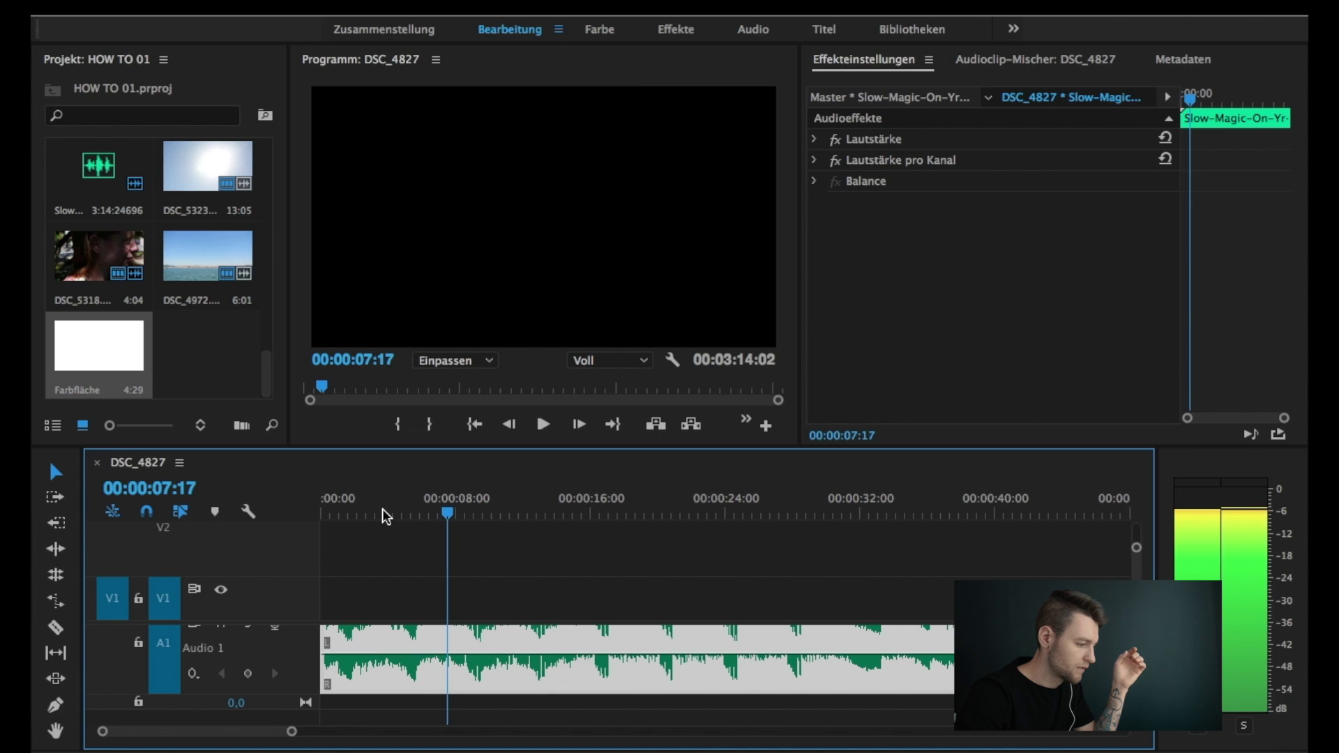
{"action": "key", "text": "Right"}
{"action": "key", "text": "Left"}
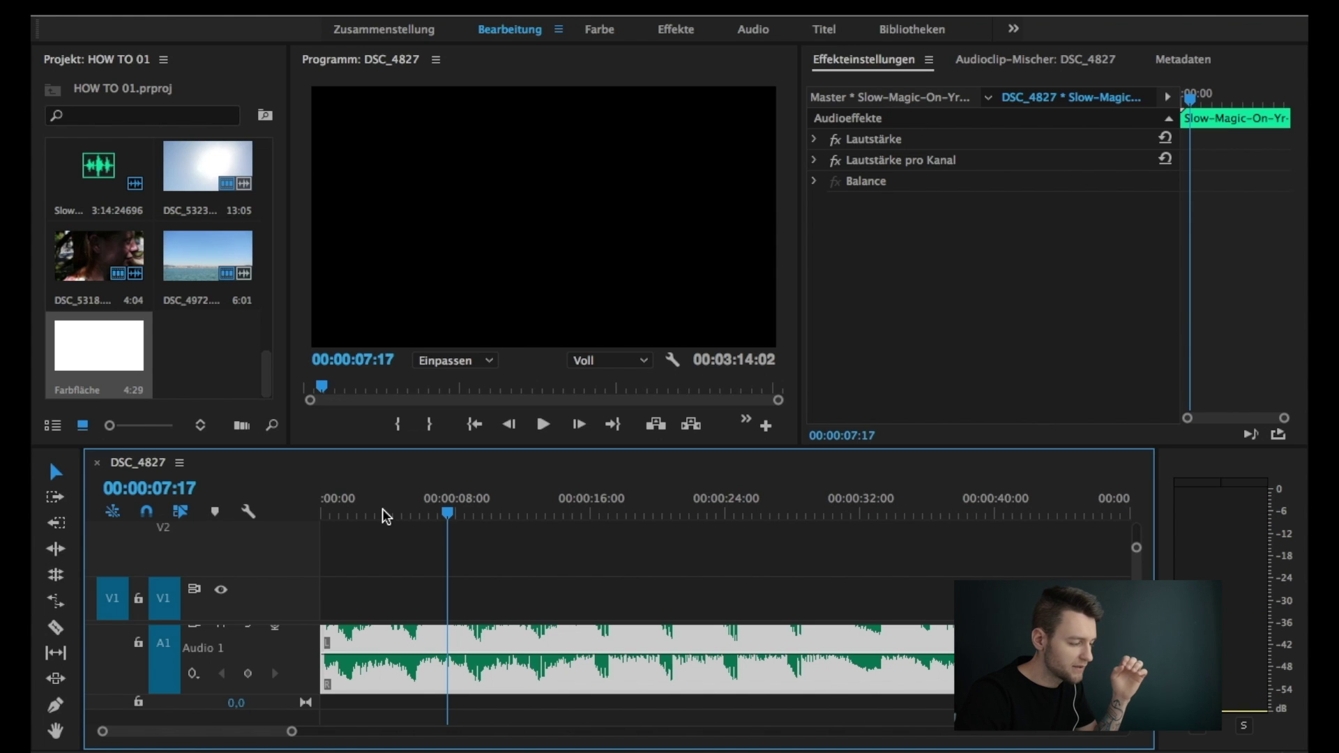
{"action": "key", "text": "Left"}
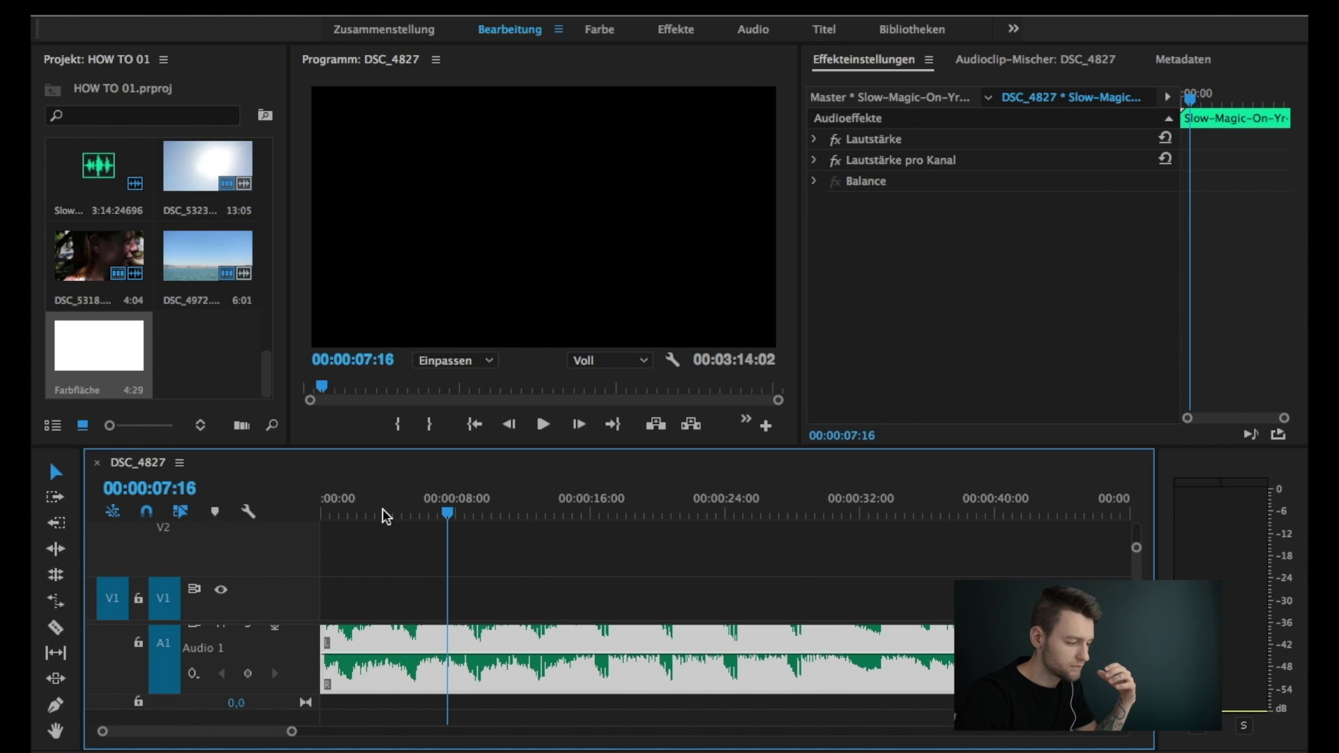
{"action": "key", "text": "Right"}
{"action": "key", "text": "Right"}
{"action": "key", "text": "Right"}
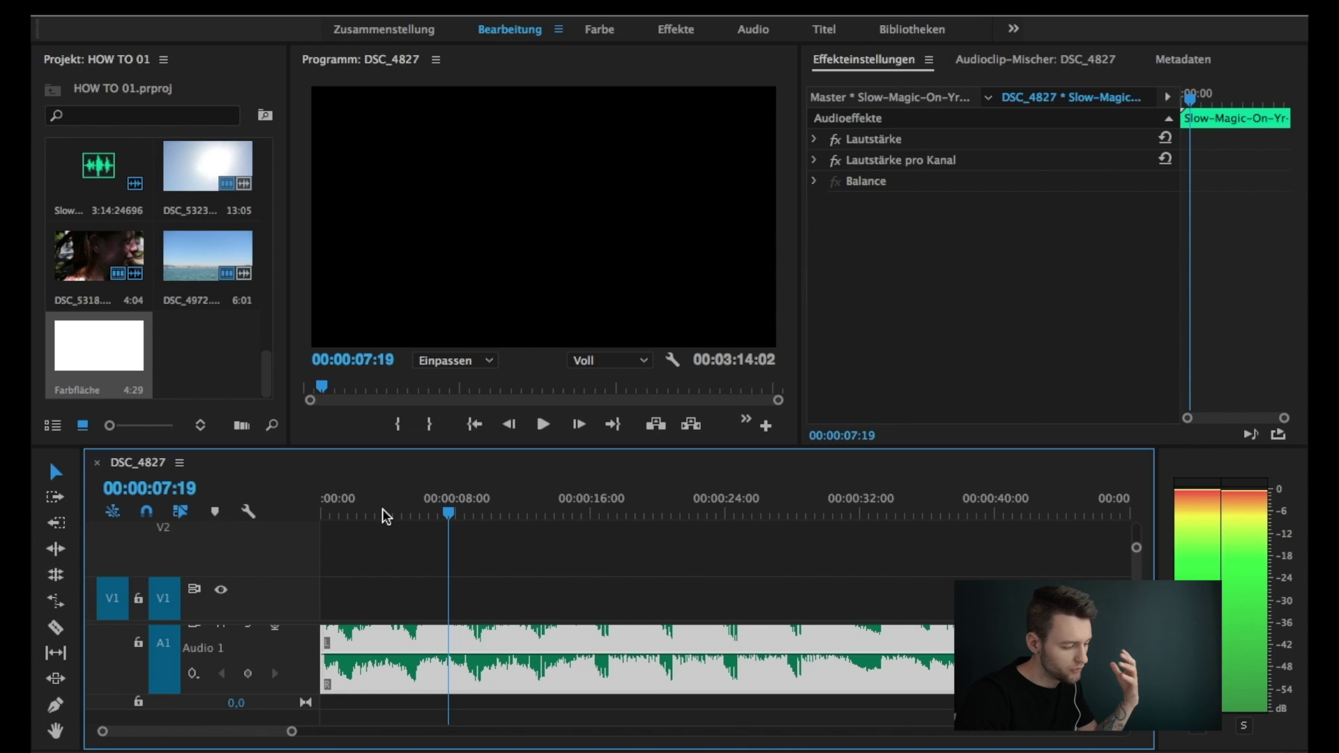
{"action": "key", "text": "Left"}
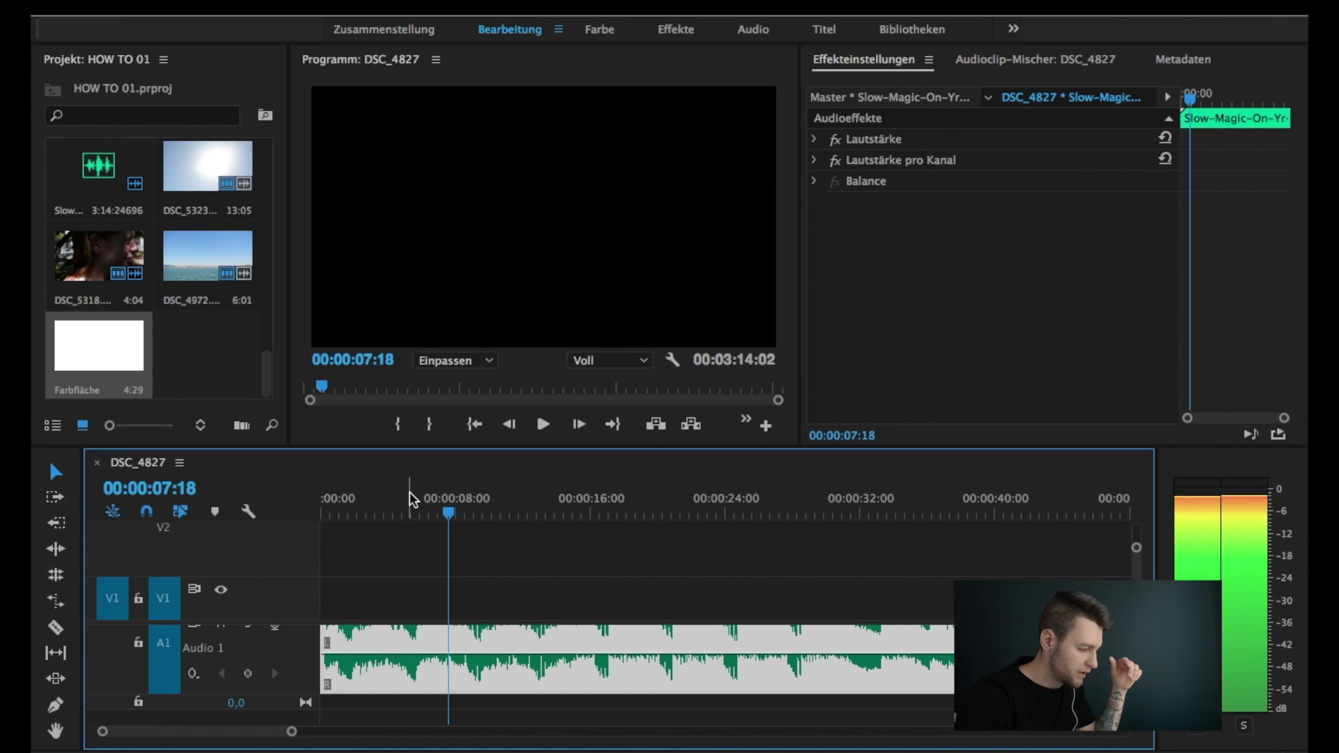
Step: Locate the following beat of the music at 00:00:08:17
{"action": "left_click_drag", "start_coordinate": [468, 511], "coordinate": [468, 513]}
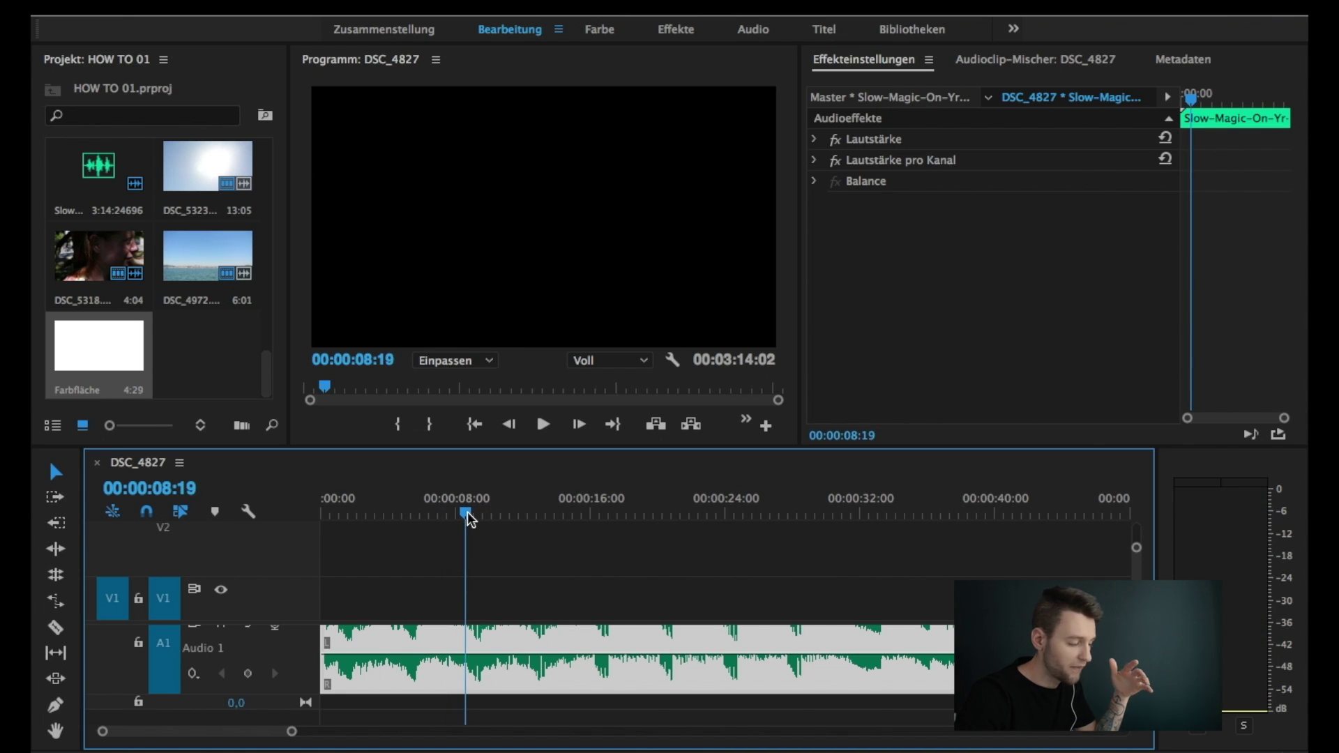
{"action": "key", "text": "Left"}
{"action": "key", "text": "Left"}
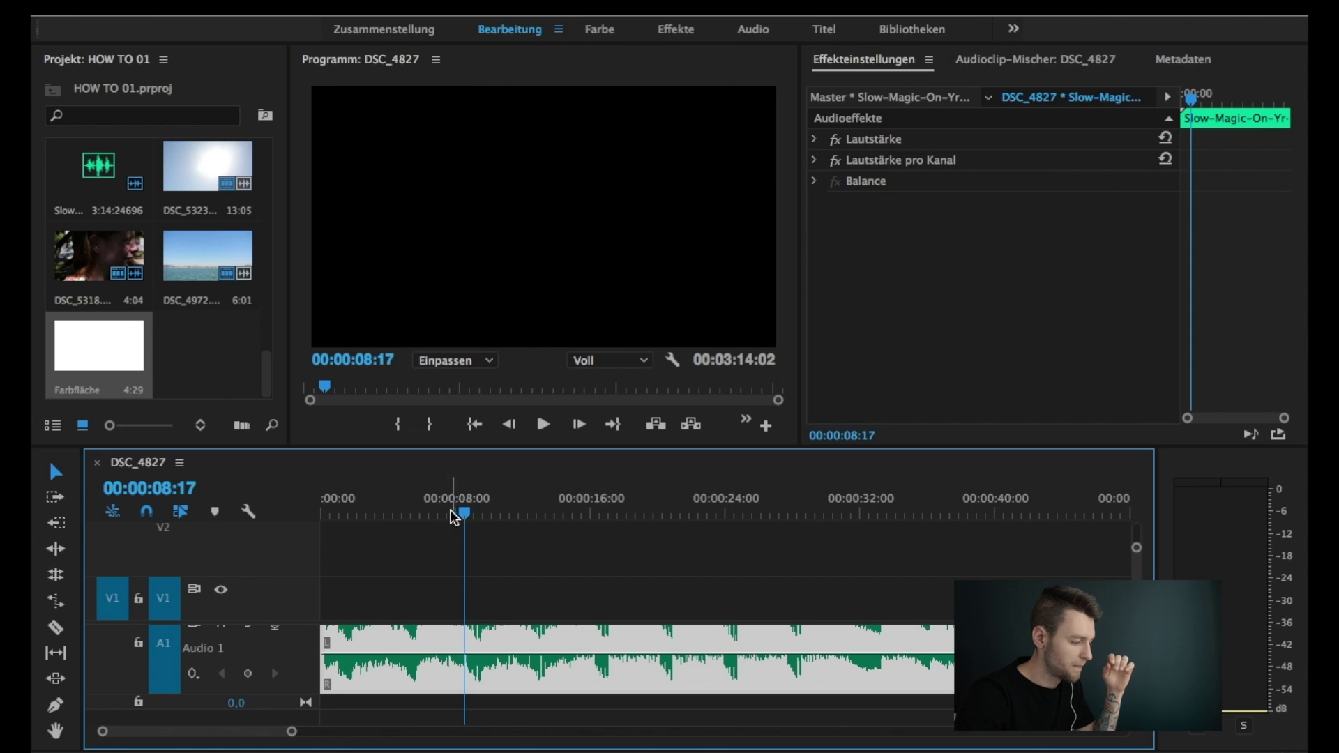
Step: Split the music clip on A1 at the first beat, 00:00:07:19
{"action": "left_click", "coordinate": [444, 514]}
{"action": "left_click_drag", "start_coordinate": [444, 515], "coordinate": [454, 522]}
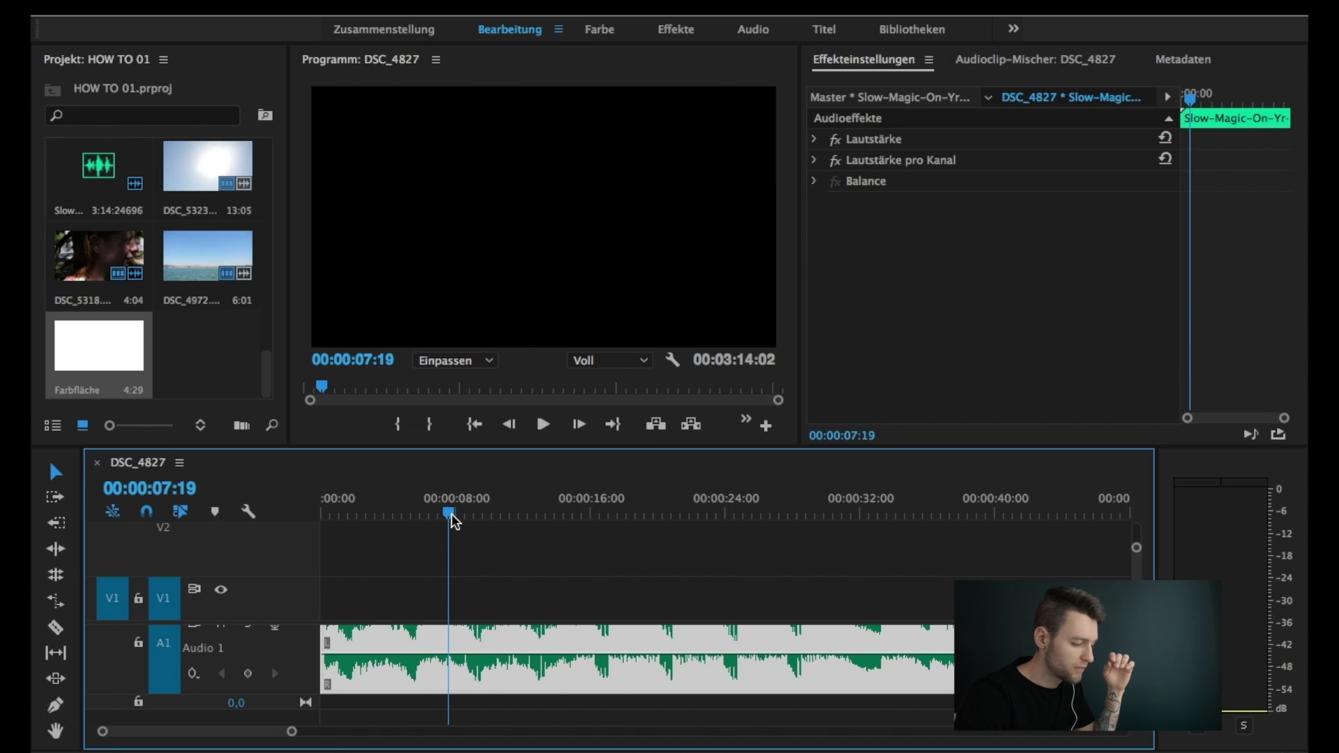
{"action": "left_click", "coordinate": [453, 521]}
{"action": "left_click", "coordinate": [452, 522]}
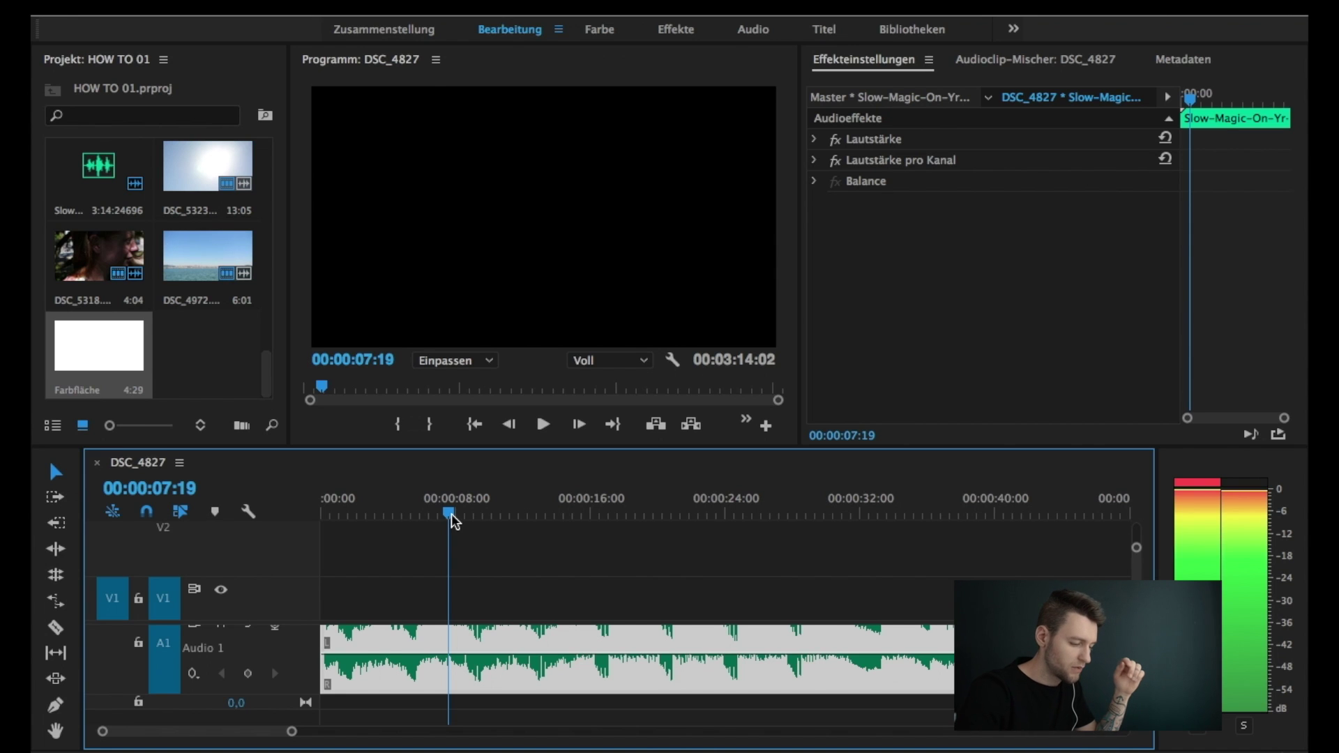
{"action": "key", "text": "="}
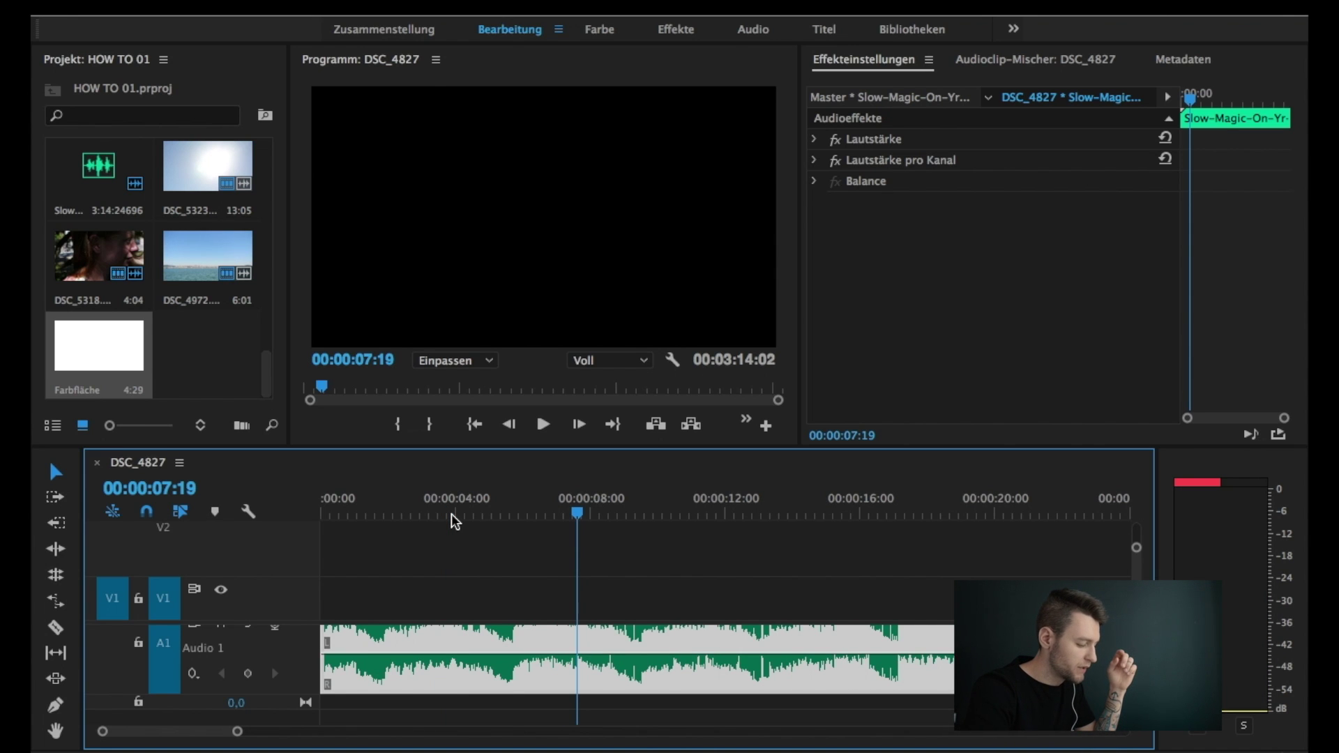
{"action": "left_click", "coordinate": [579, 641]}
Step: Split the music clip on A1 at the next two beats, 00:00:08:16 and 00:00:10:13
{"action": "key", "text": "space"}
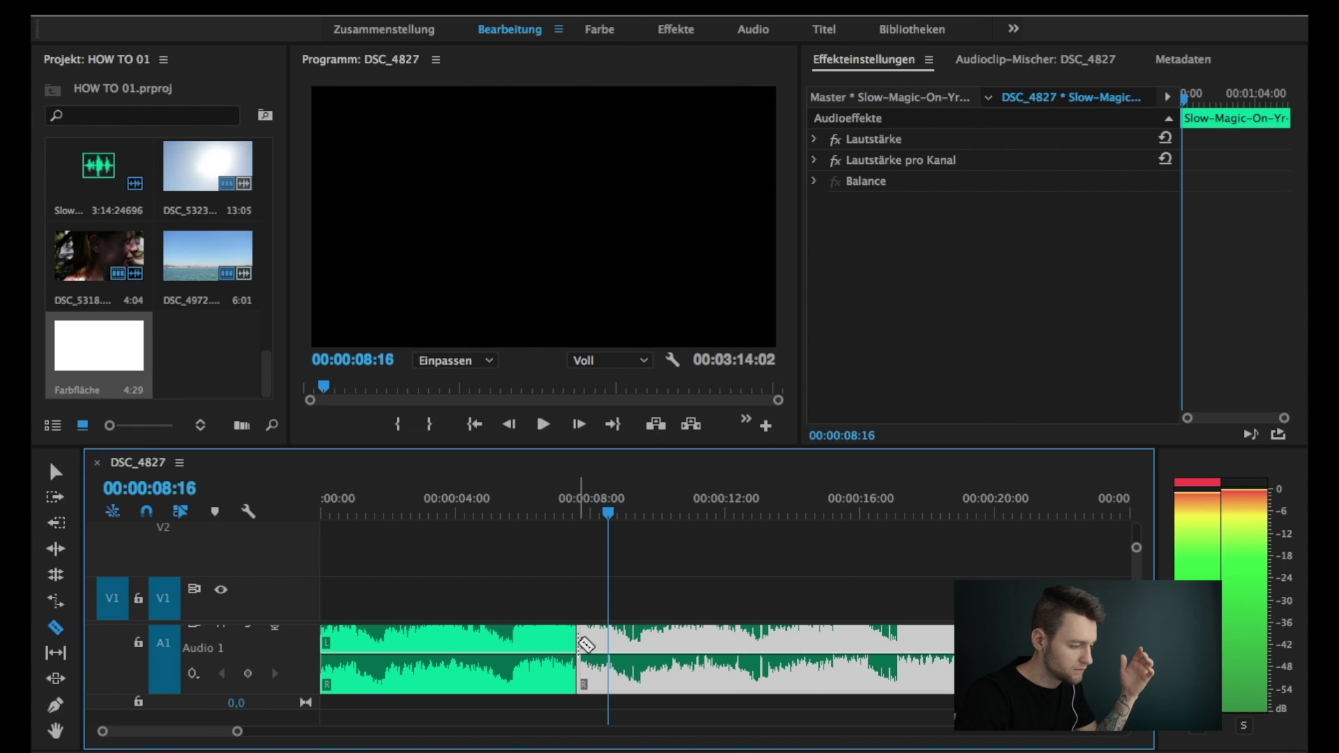
{"action": "left_click", "coordinate": [617, 638]}
{"action": "key", "text": "space"}
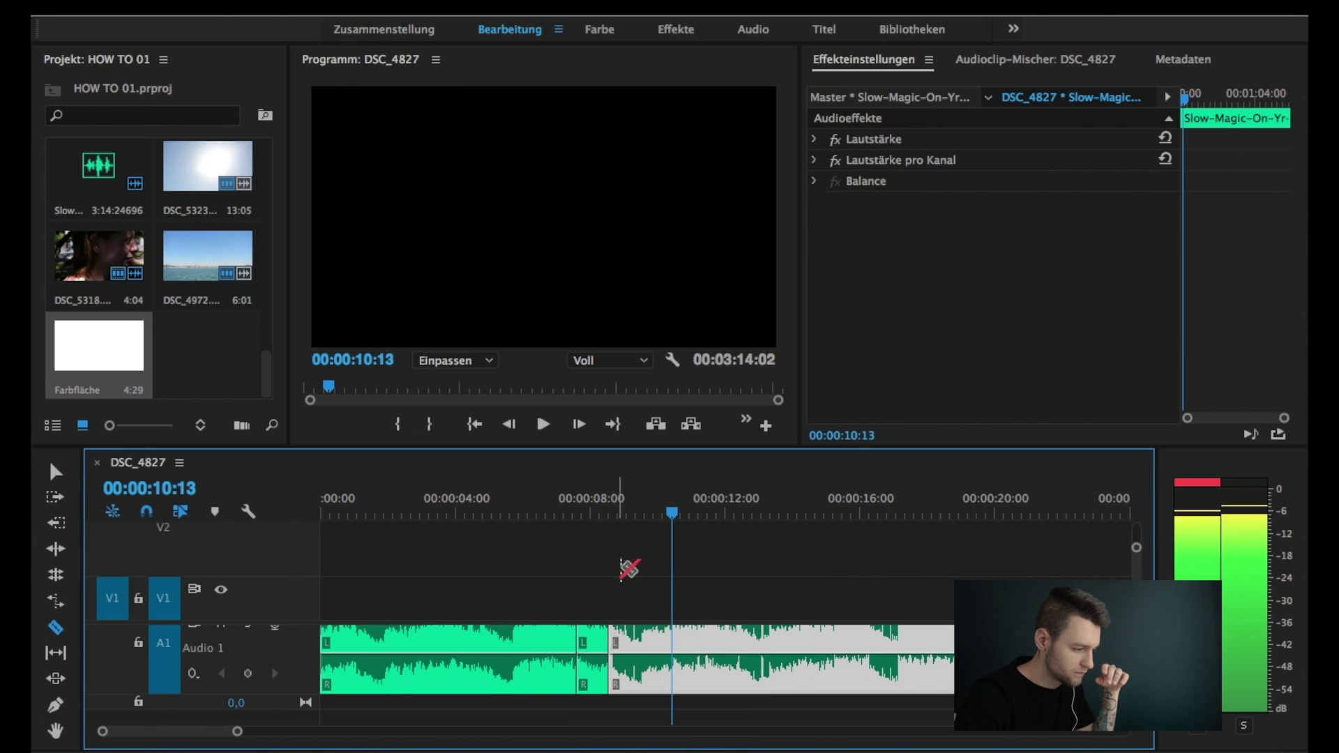
{"action": "left_click_drag", "start_coordinate": [614, 508], "coordinate": [572, 515]}
{"action": "key", "text": "space"}
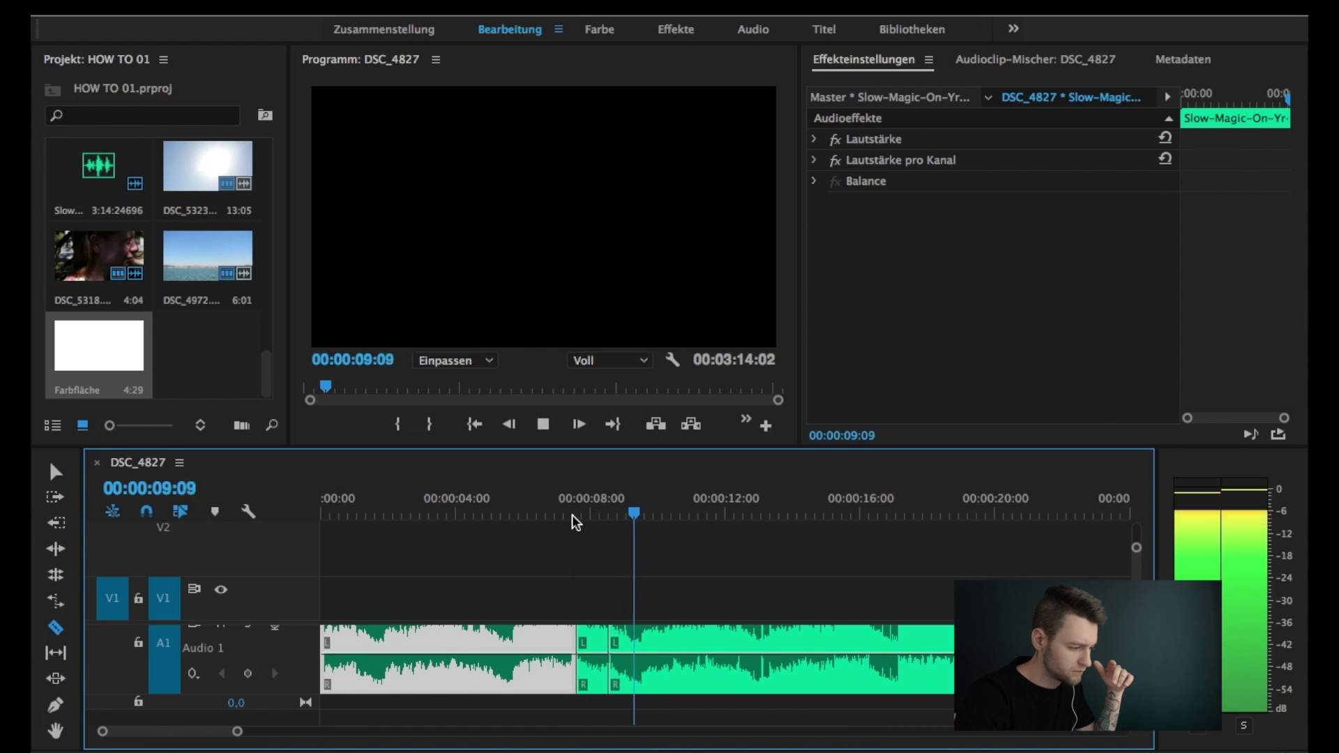
{"action": "key", "text": "space"}
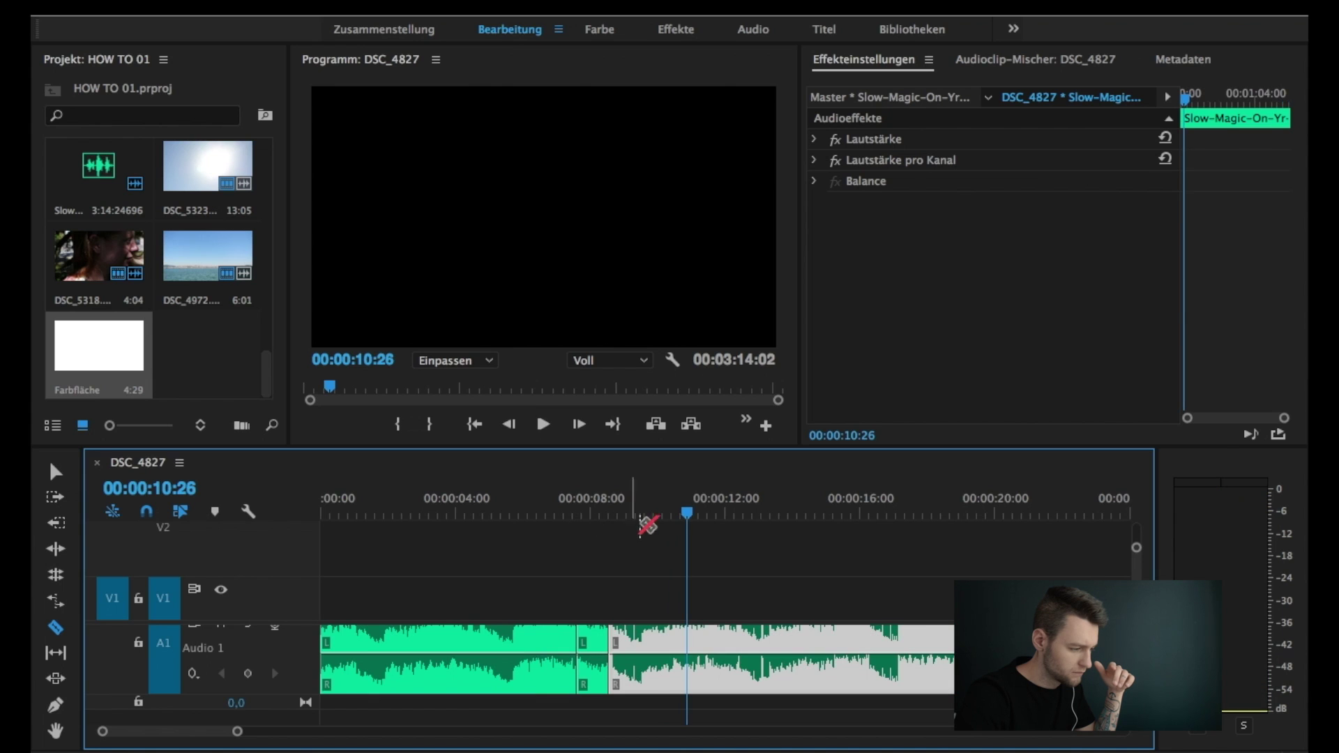
{"action": "left_click_drag", "start_coordinate": [675, 512], "coordinate": [674, 512]}
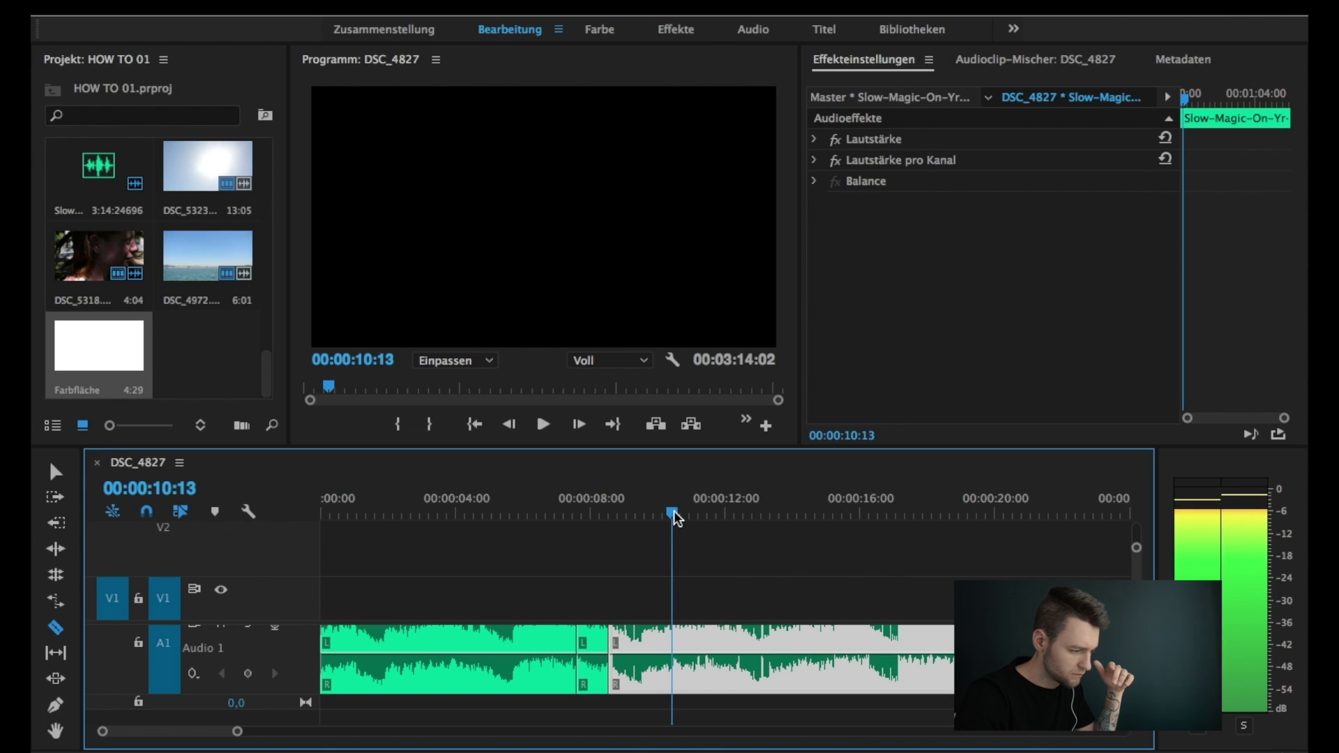
{"action": "left_click", "coordinate": [673, 636]}
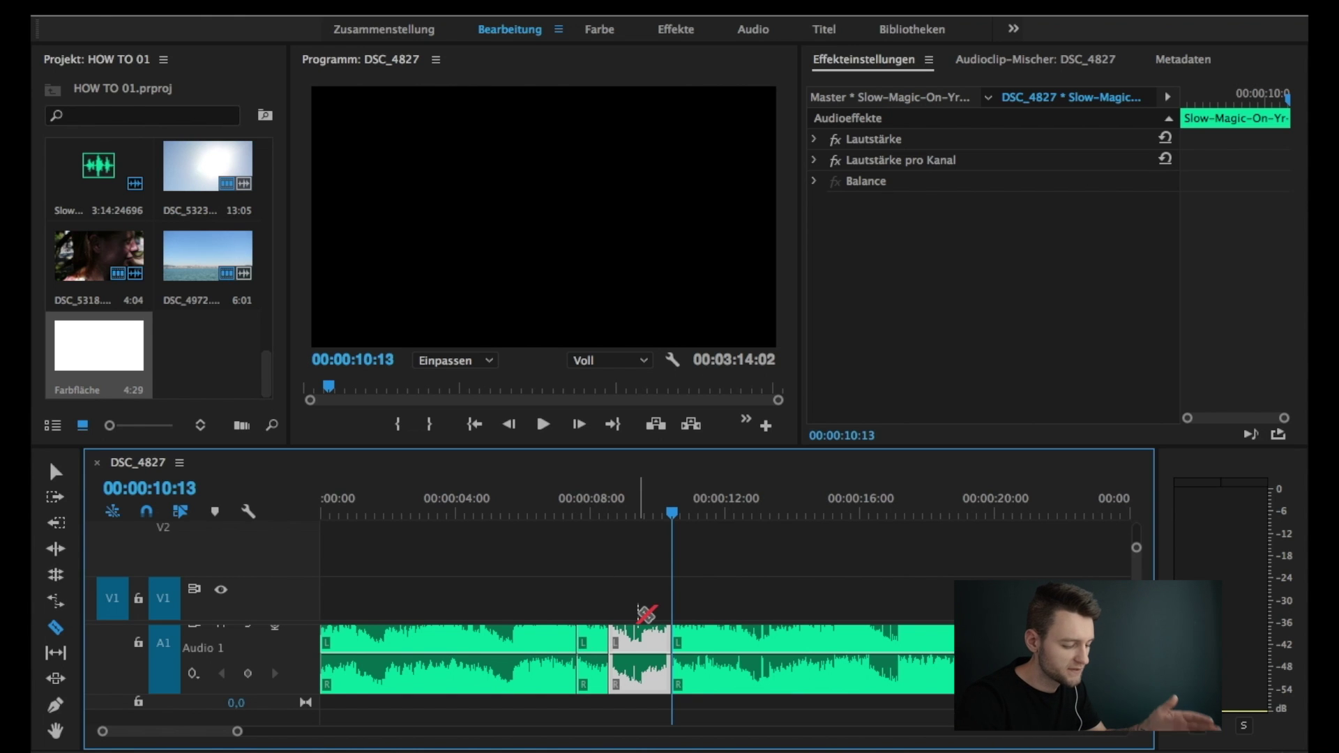
Step: Move the DSC_5323.MOV clip on V1 to the start of the sequence
{"action": "key", "text": "minus"}
{"action": "key", "text": "minus"}
{"action": "key", "text": "minus"}
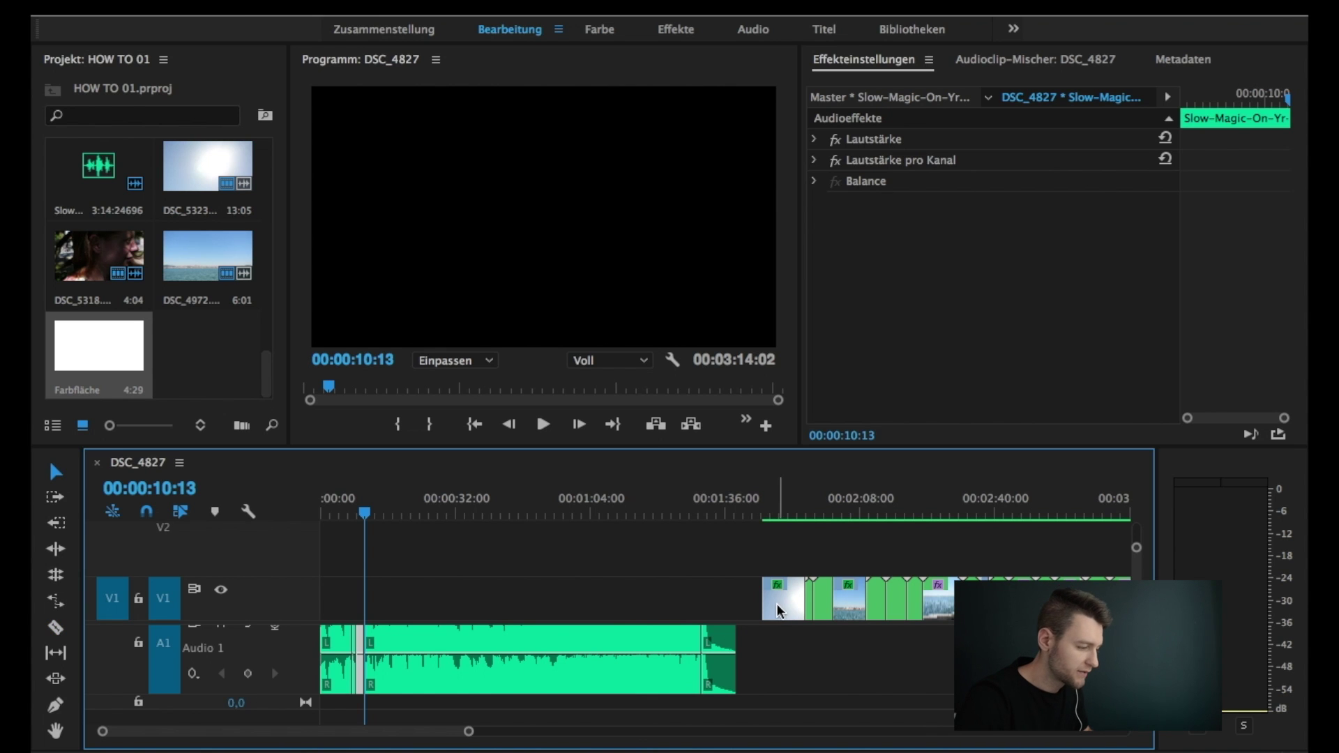
{"action": "left_click_drag", "start_coordinate": [778, 605], "coordinate": [315, 602]}
Step: Preview DSC_5323.MOV with the music and trim its end to the second music cut, at 00:00:08:16
{"action": "left_click_drag", "start_coordinate": [338, 513], "coordinate": [290, 513]}
{"action": "key", "text": "equal"}
{"action": "key", "text": "equal"}
{"action": "key", "text": "equal"}
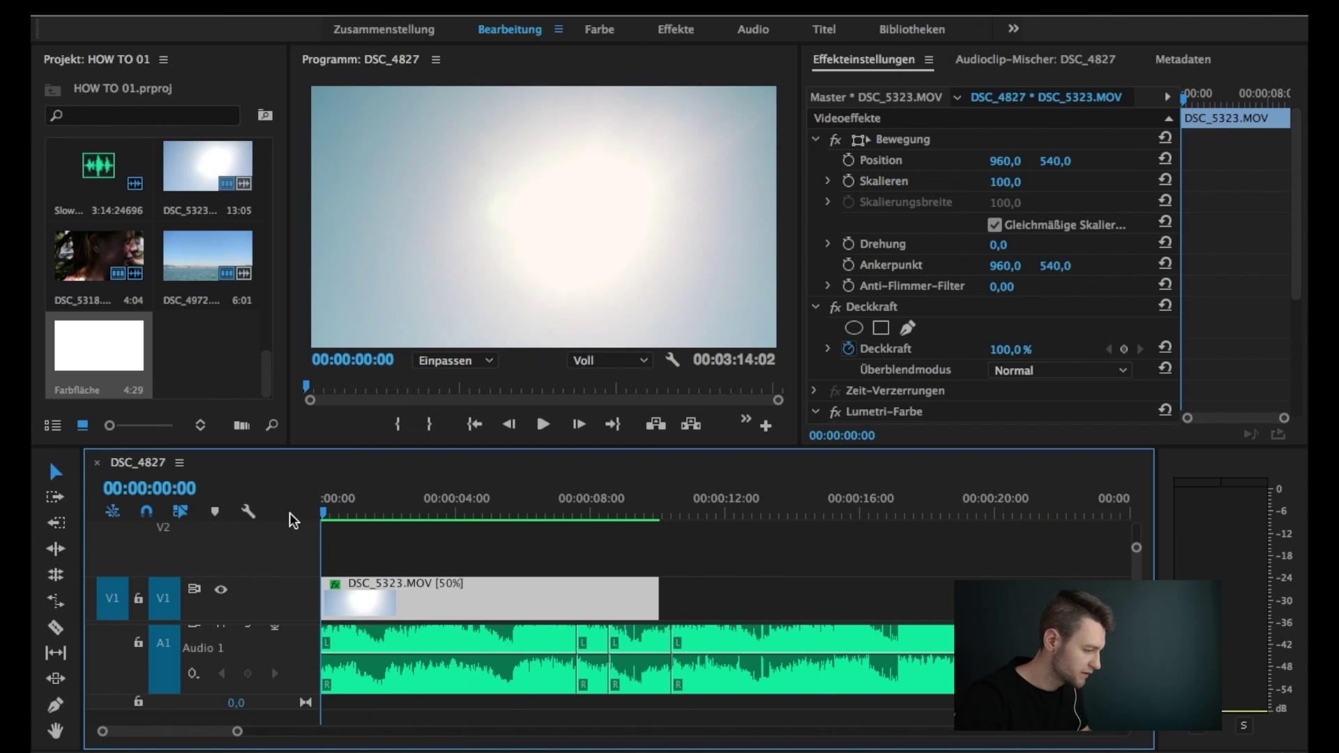
{"action": "key", "text": "space"}
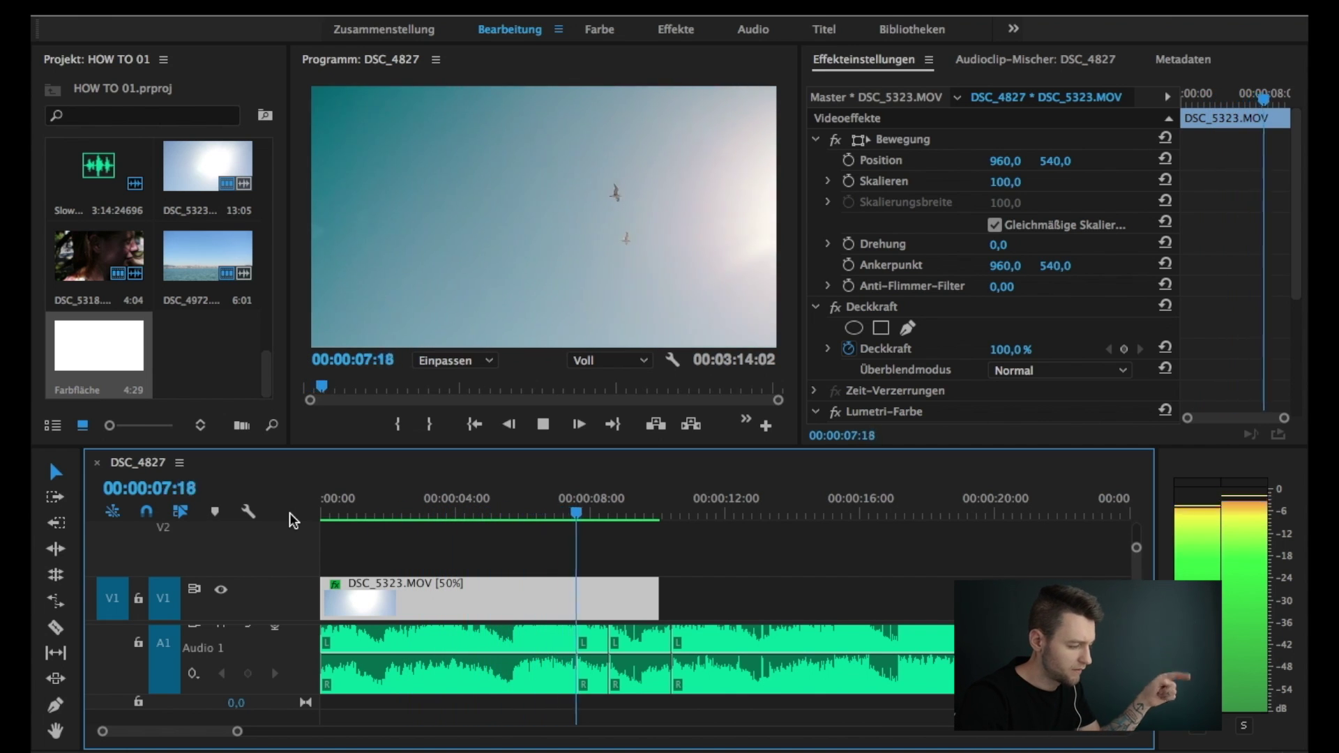
{"action": "key", "text": "space"}
{"action": "left_click_drag", "start_coordinate": [656, 579], "coordinate": [601, 598]}
{"action": "left_click_drag", "start_coordinate": [588, 487], "coordinate": [534, 500]}
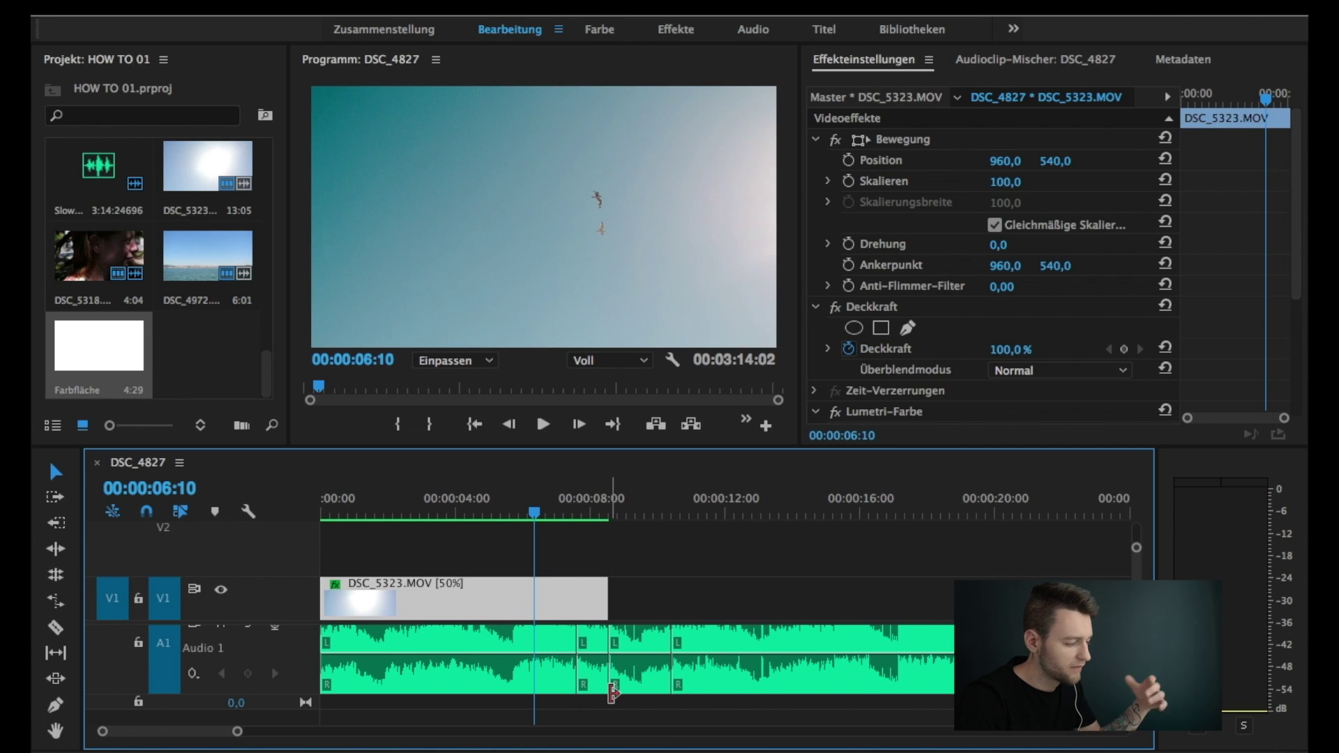
{"action": "mouse_move", "coordinate": [601, 612]}
{"action": "left_mouse_down"}
{"action": "mouse_move", "coordinate": [555, 608]}
{"action": "mouse_move", "coordinate": [614, 616]}
{"action": "mouse_move", "coordinate": [597, 619]}
{"action": "left_mouse_up"}
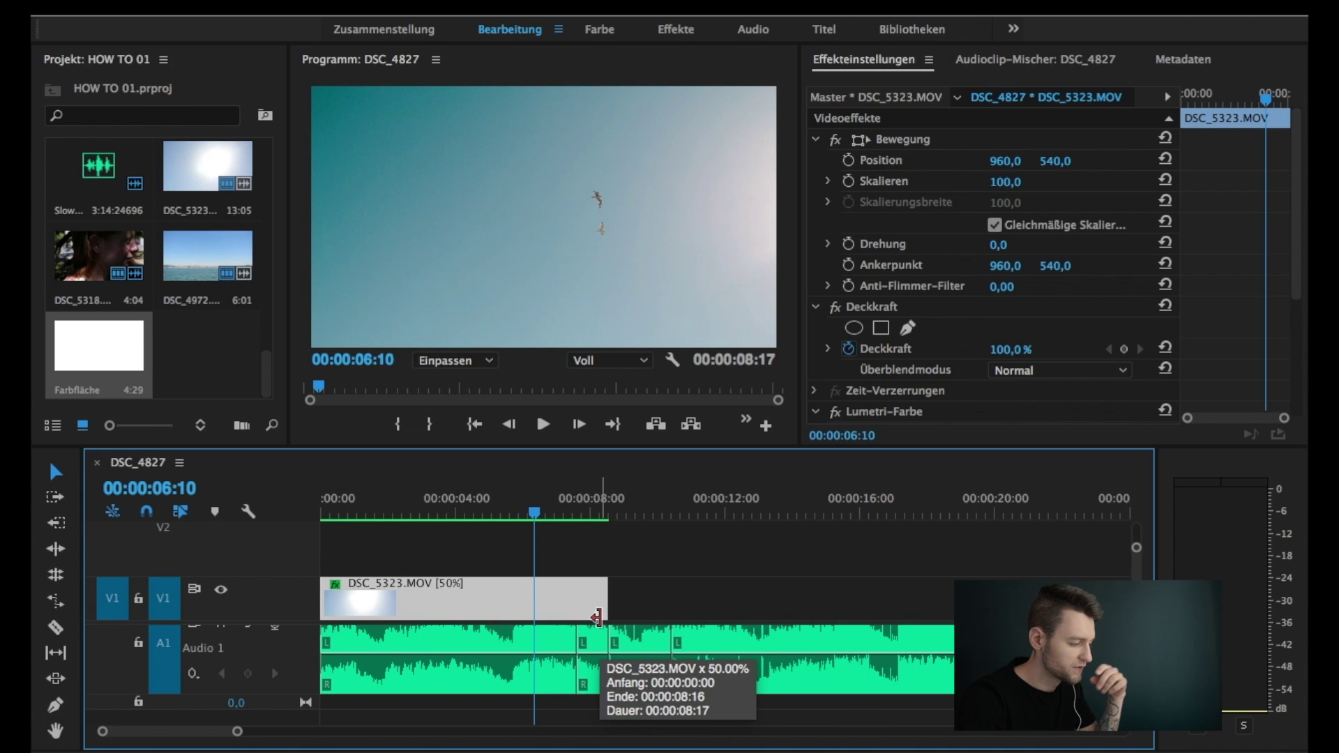
Step: Move the nested airplane-window clip on V1 directly behind DSC_5323.MOV
{"action": "key", "text": "minus"}
{"action": "key", "text": "minus"}
{"action": "key", "text": "minus"}
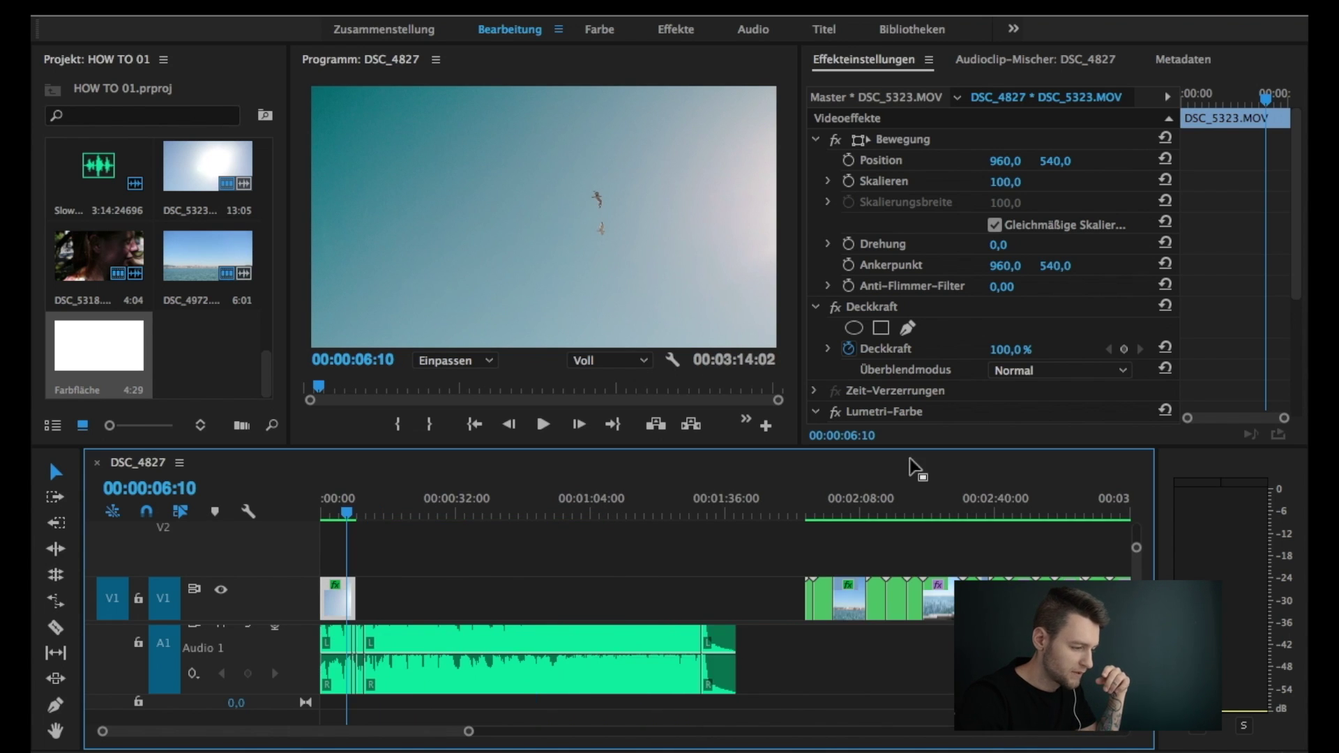
{"action": "left_click_drag", "start_coordinate": [805, 504], "coordinate": [809, 507]}
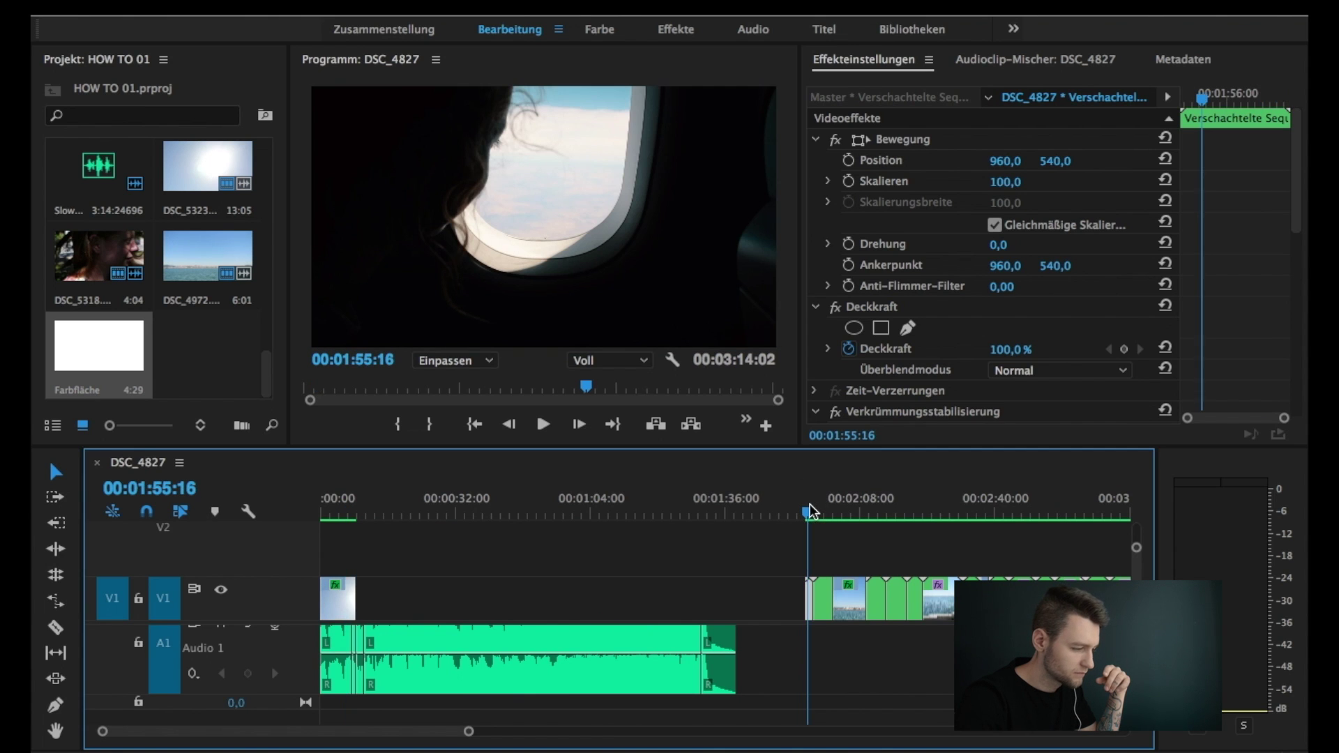
{"action": "key", "text": "equal"}
{"action": "left_click_drag", "start_coordinate": [741, 605], "coordinate": [396, 592]}
{"action": "key", "text": "equal"}
{"action": "key", "text": "equal"}
{"action": "left_click", "coordinate": [396, 591]}
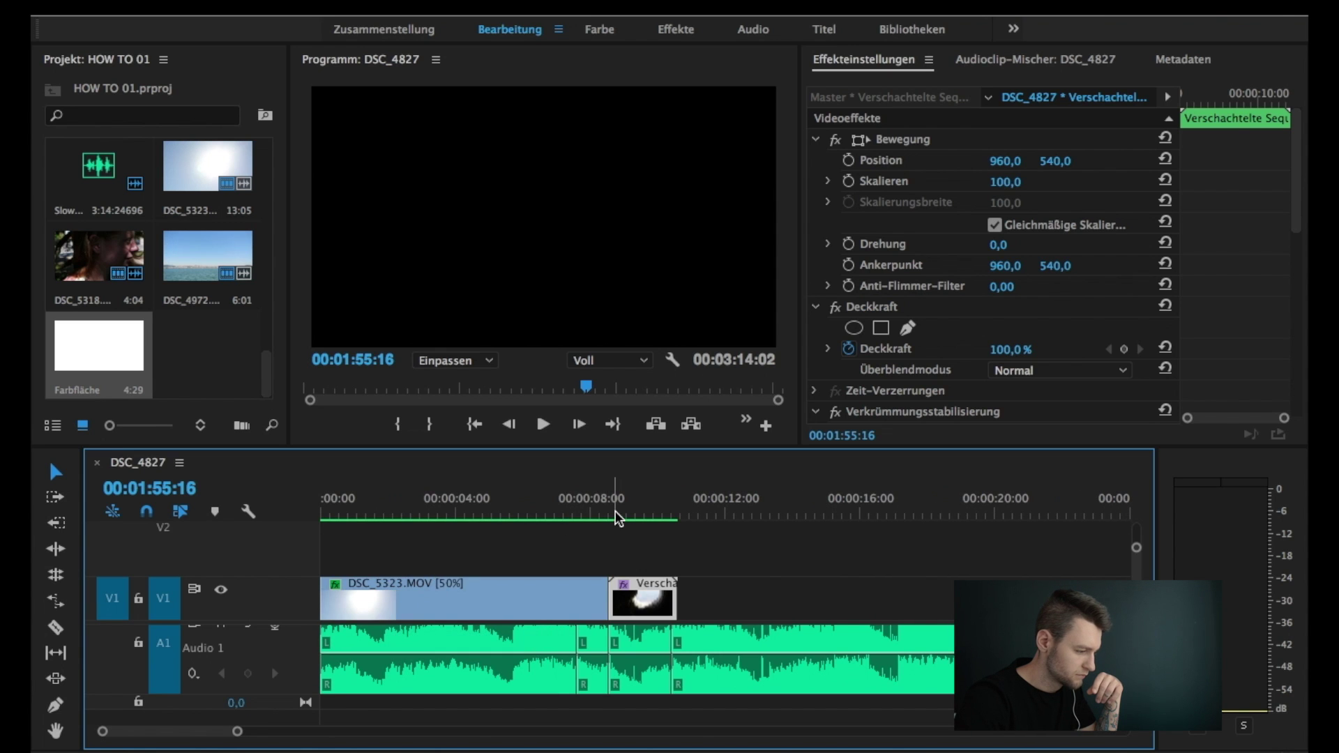
Step: Trim the end of the airplane-window clip to the music cut at 00:00:10:13 and play back the transition between the two clips
{"action": "left_click_drag", "start_coordinate": [607, 511], "coordinate": [584, 509]}
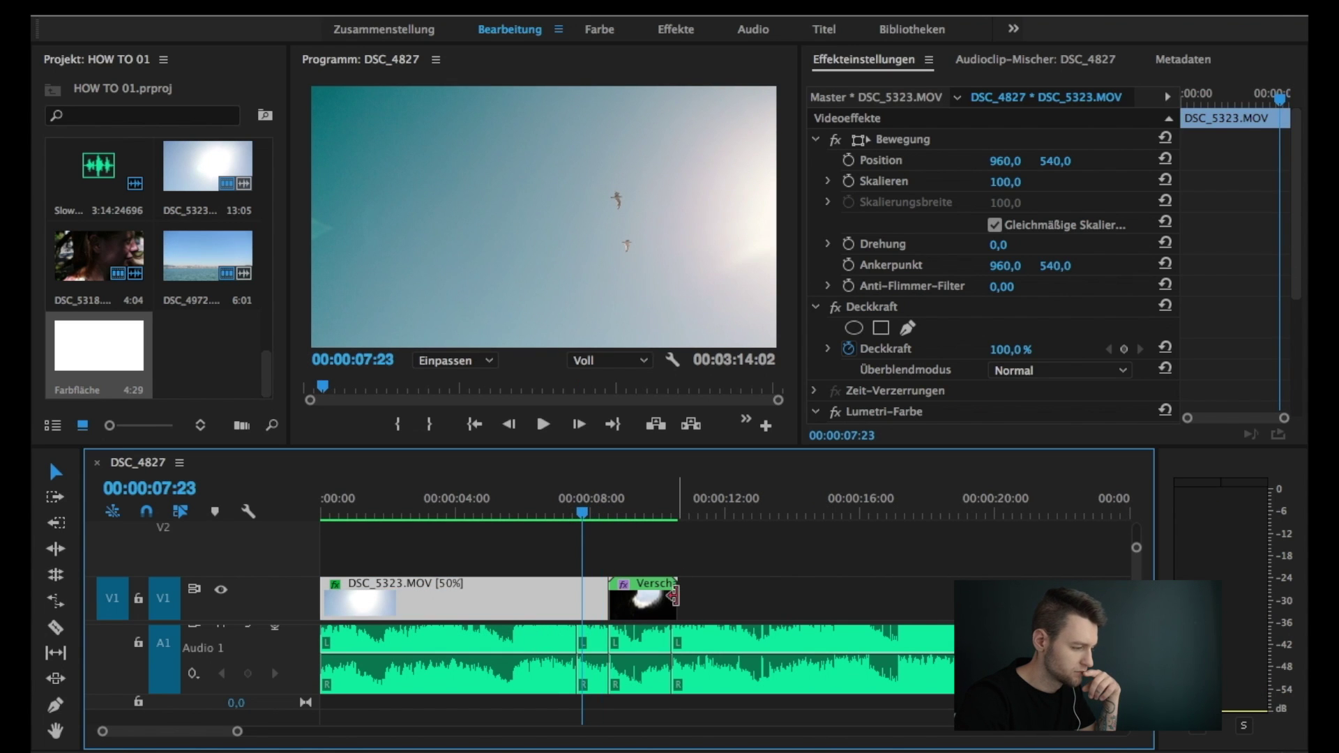
{"action": "left_click_drag", "start_coordinate": [673, 593], "coordinate": [670, 592]}
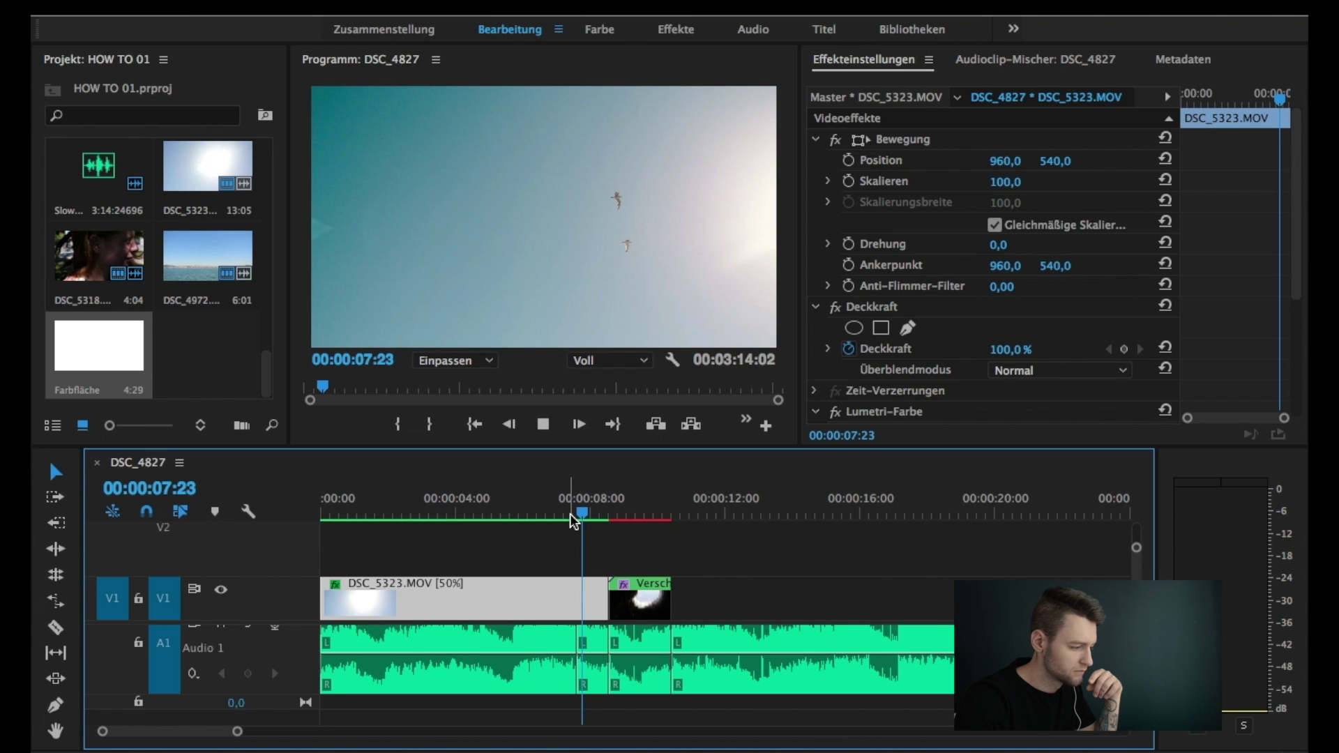
{"action": "key", "text": "space"}
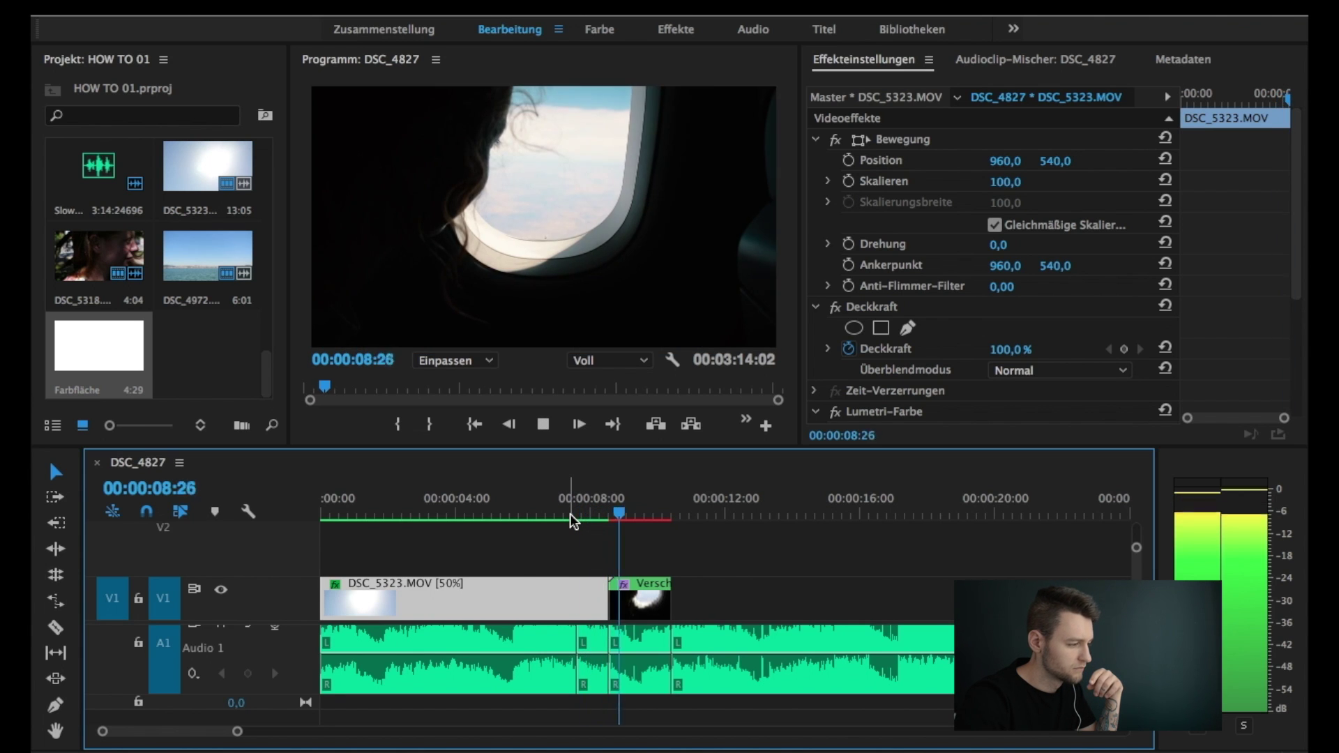
Step: Move the nested aerial clip Verschachtelte Sequenz 01 on V1 directly behind the airplane-window clip
{"action": "key", "text": "space"}
{"action": "key", "text": "d"}
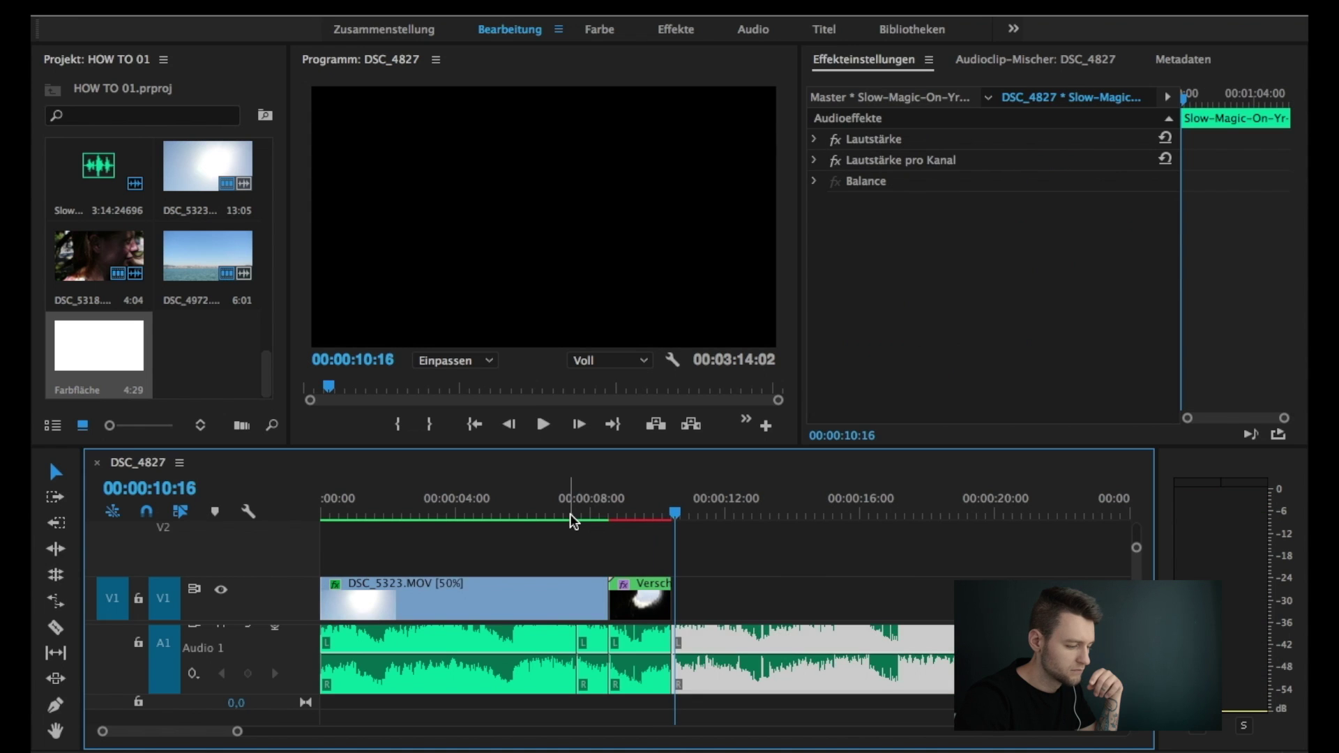
{"action": "key", "text": "minus"}
{"action": "key", "text": "minus"}
{"action": "scroll", "coordinate": [685, 525], "scroll_direction": "down", "scroll_amount": 10}
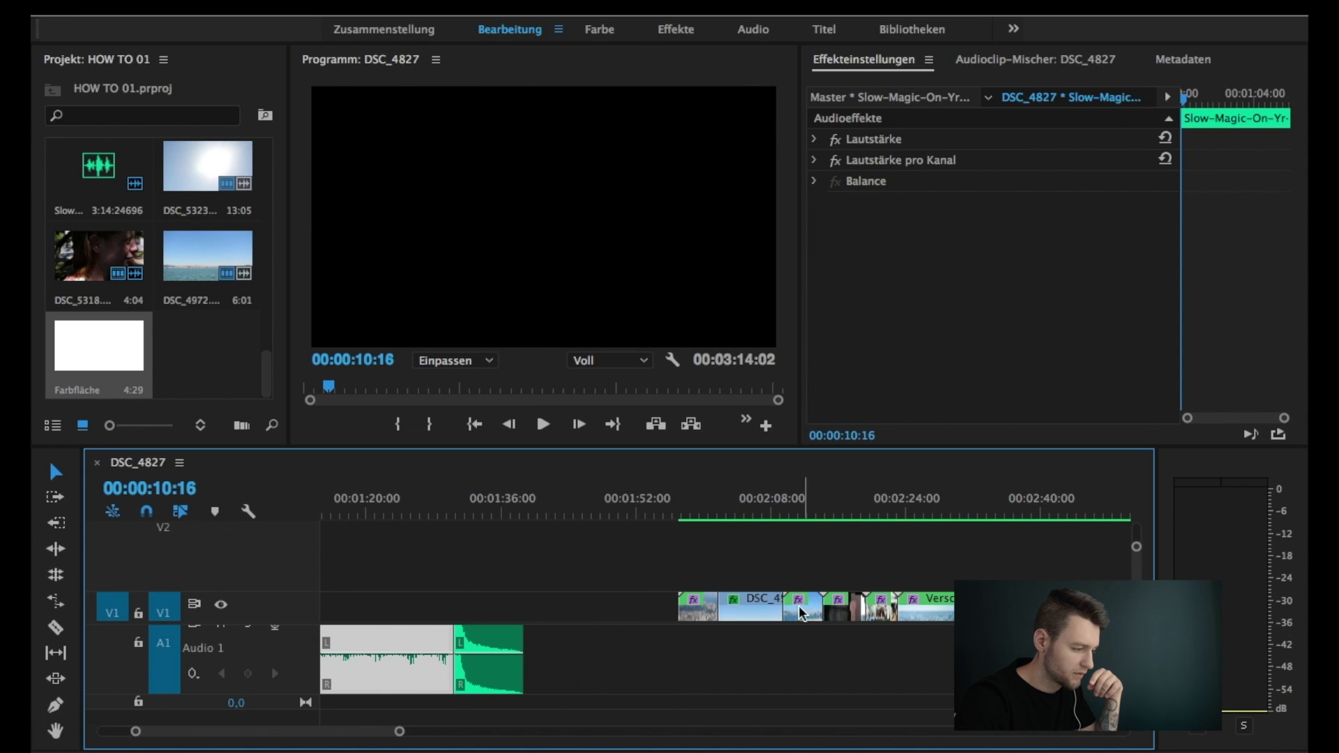
{"action": "left_click_drag", "start_coordinate": [701, 619], "coordinate": [426, 604]}
{"action": "key", "text": "equal"}
Step: Listen for the next beat under the aerial clip and split the music on A1 at 00:00:12:11
{"action": "left_click", "coordinate": [735, 507]}
{"action": "key", "text": "space"}
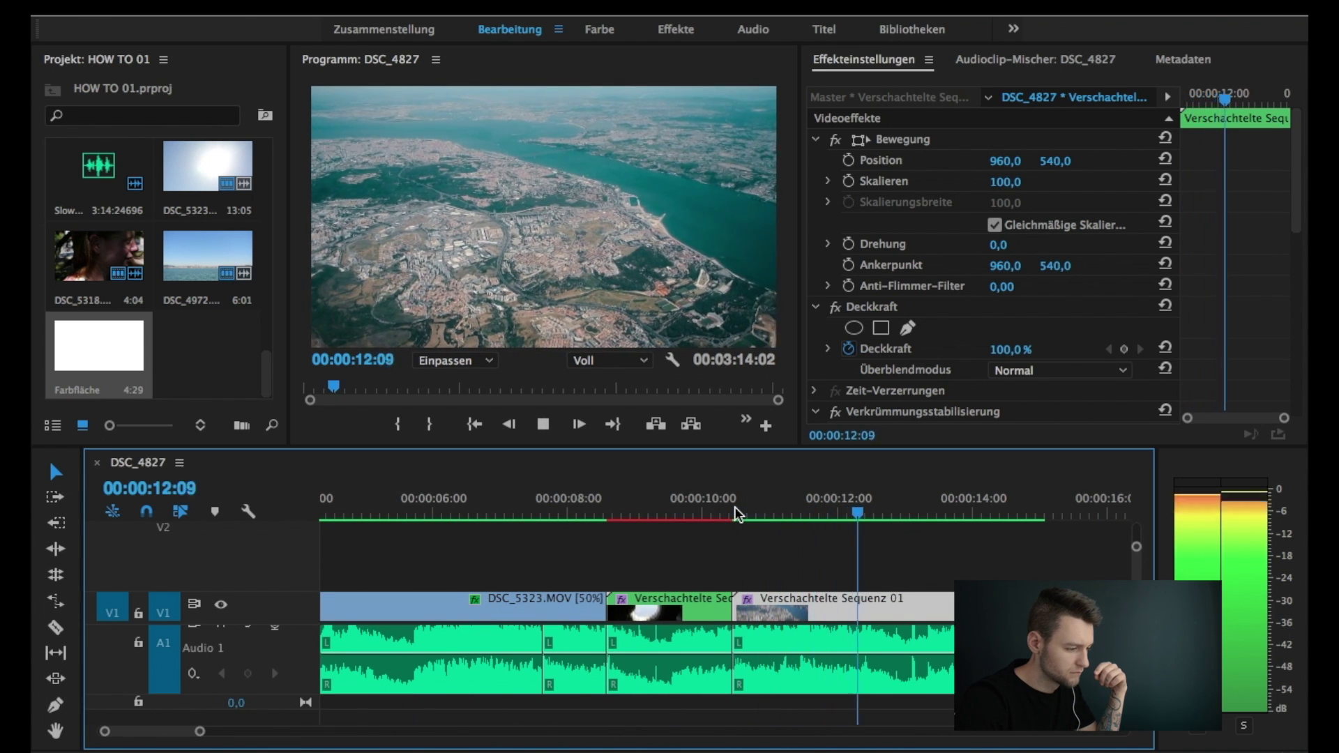
{"action": "key", "text": "space"}
{"action": "key", "text": "Left"}
{"action": "key", "text": "Left"}
{"action": "key", "text": "Left"}
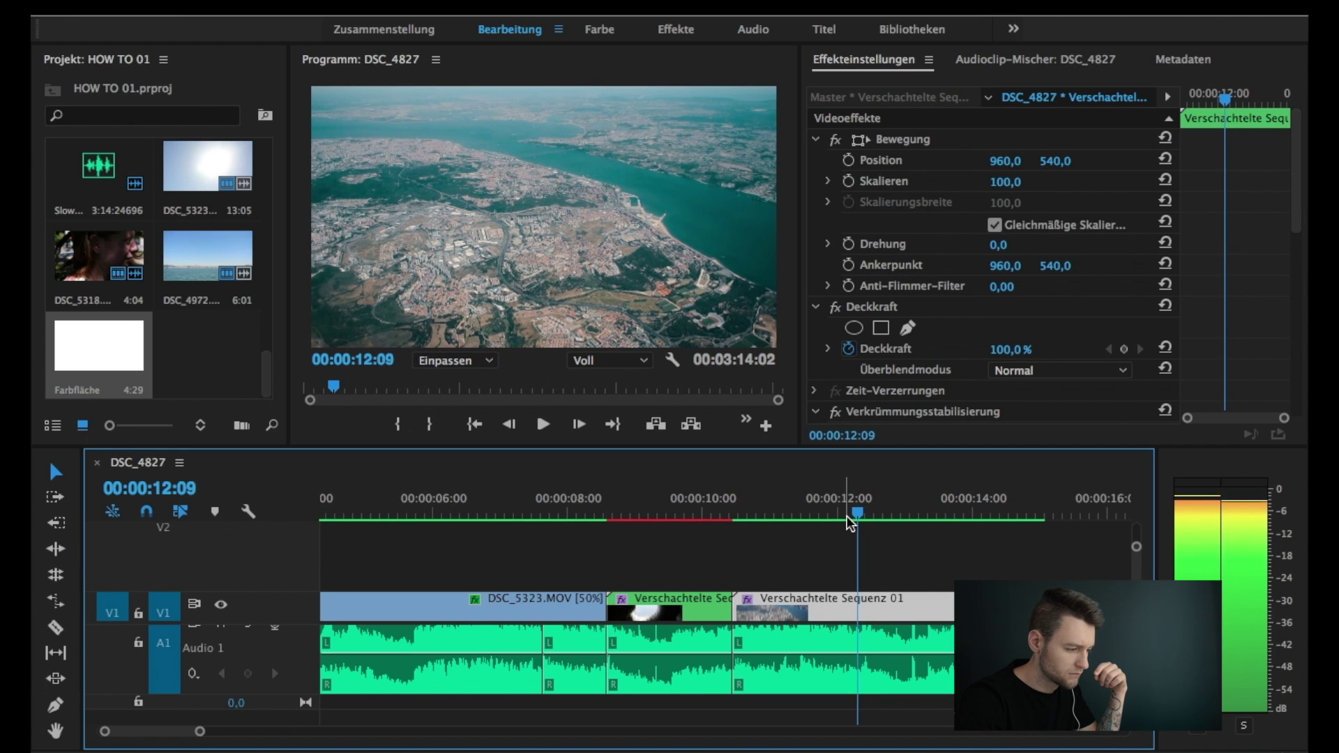
{"action": "key", "text": "Right"}
{"action": "key", "text": "Right"}
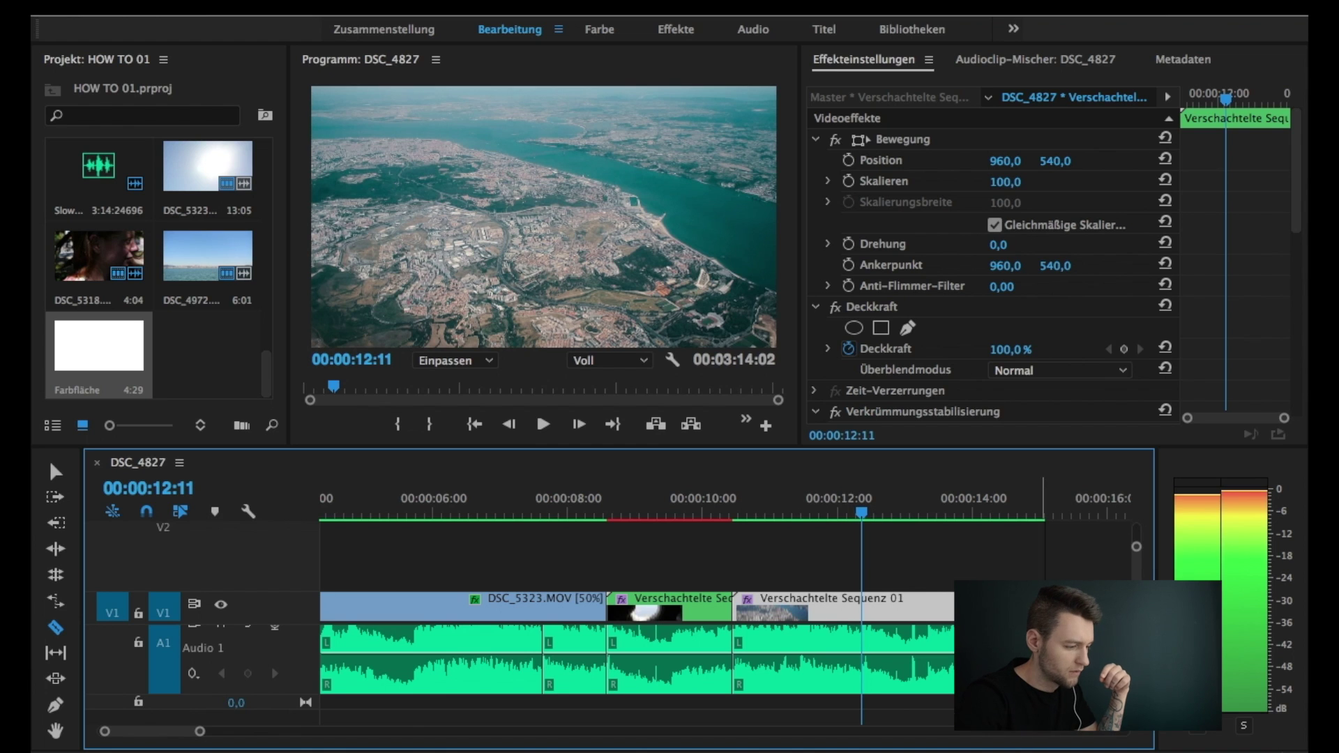
{"action": "left_click", "coordinate": [865, 639]}
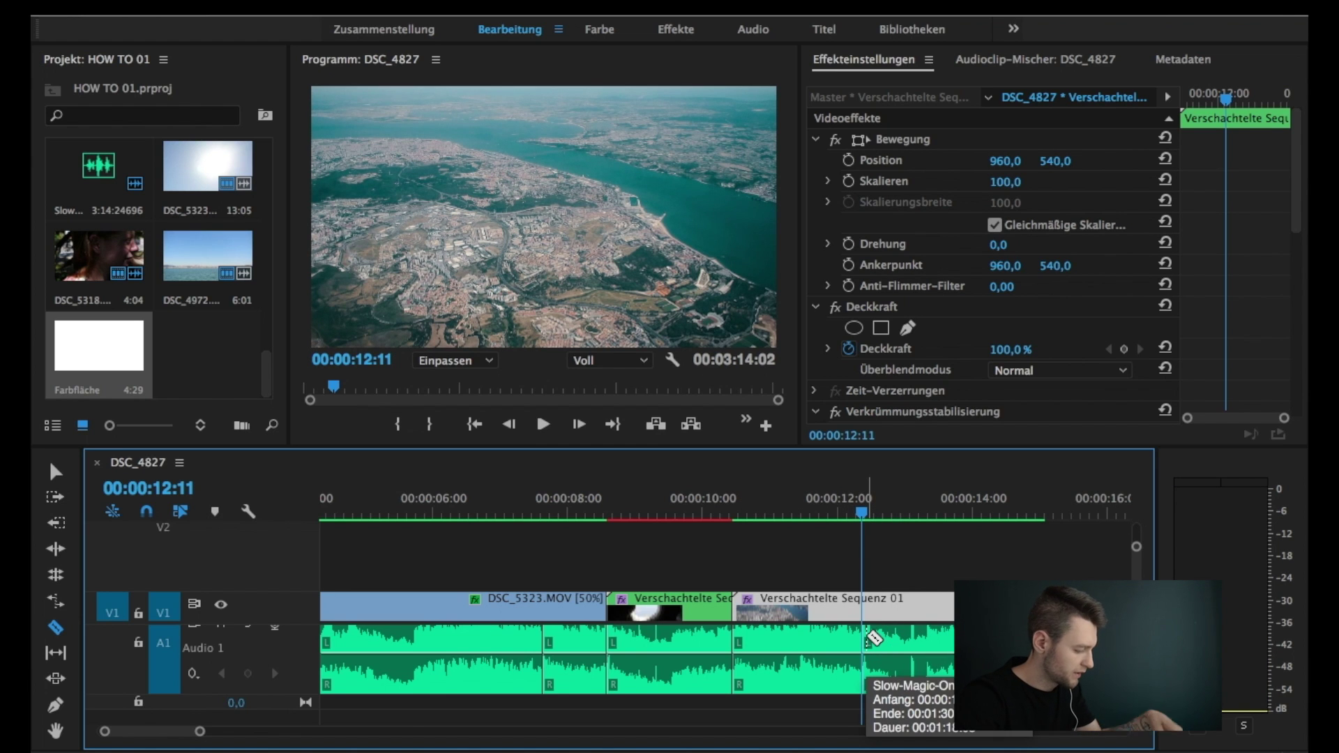
{"action": "key", "text": "v"}
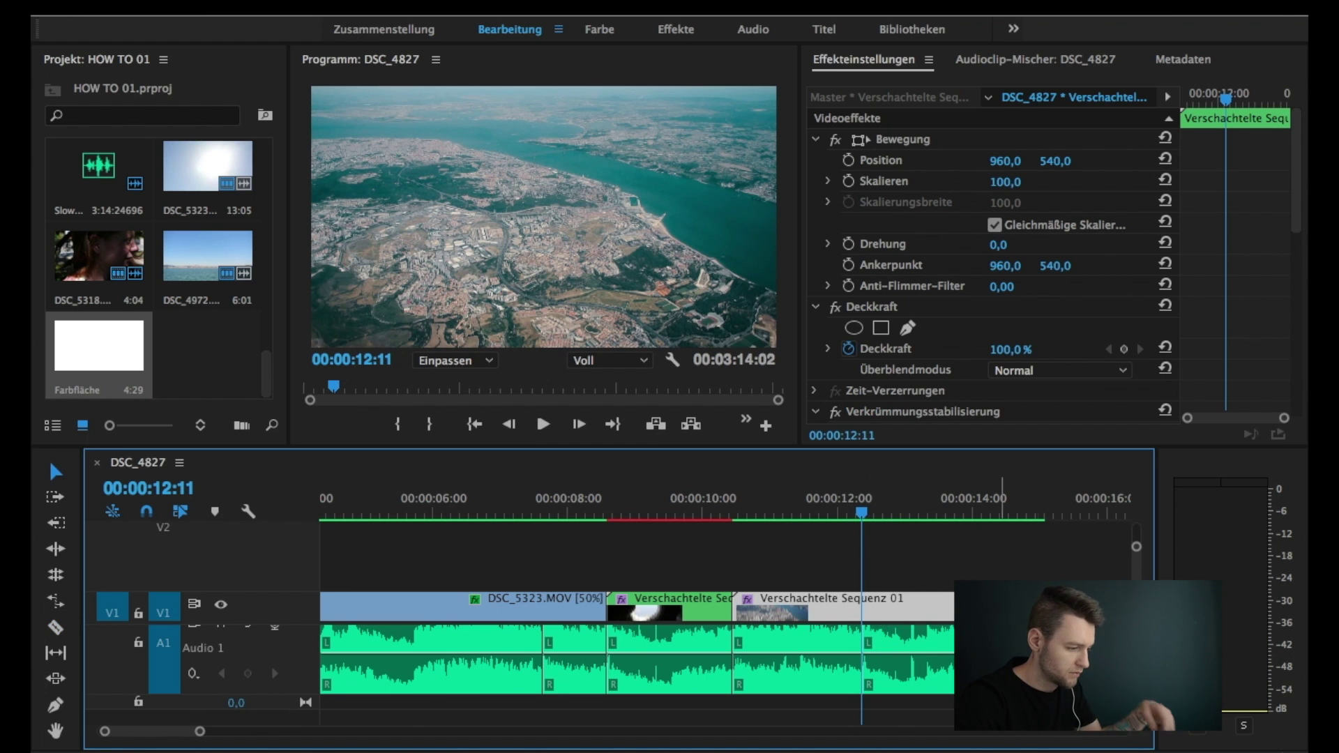
Step: Trim the end of the aerial clip to the music cut at 00:00:12:11 and play back the last transitions
{"action": "mouse_move", "coordinate": [858, 604]}
{"action": "left_mouse_down"}
{"action": "mouse_move", "coordinate": [883, 608]}
{"action": "mouse_move", "coordinate": [863, 608]}
{"action": "left_mouse_up"}
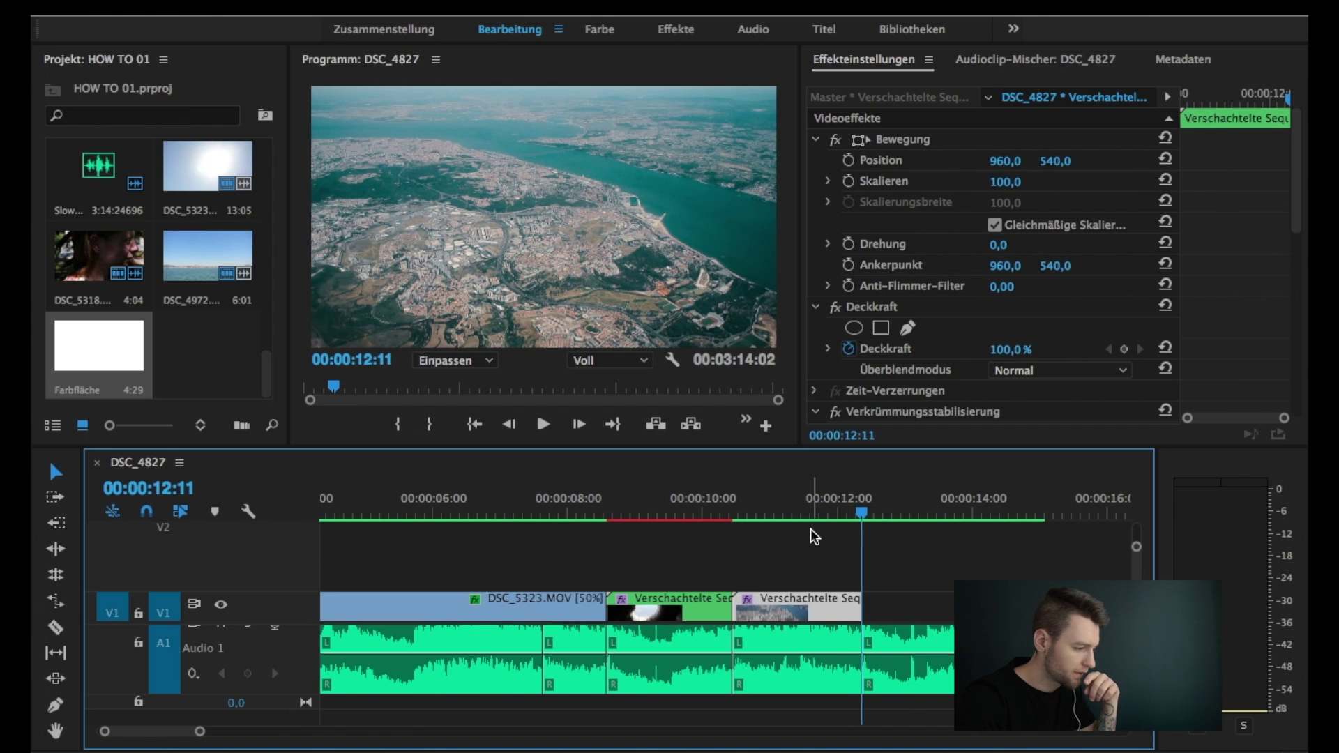
{"action": "left_click", "coordinate": [607, 513]}
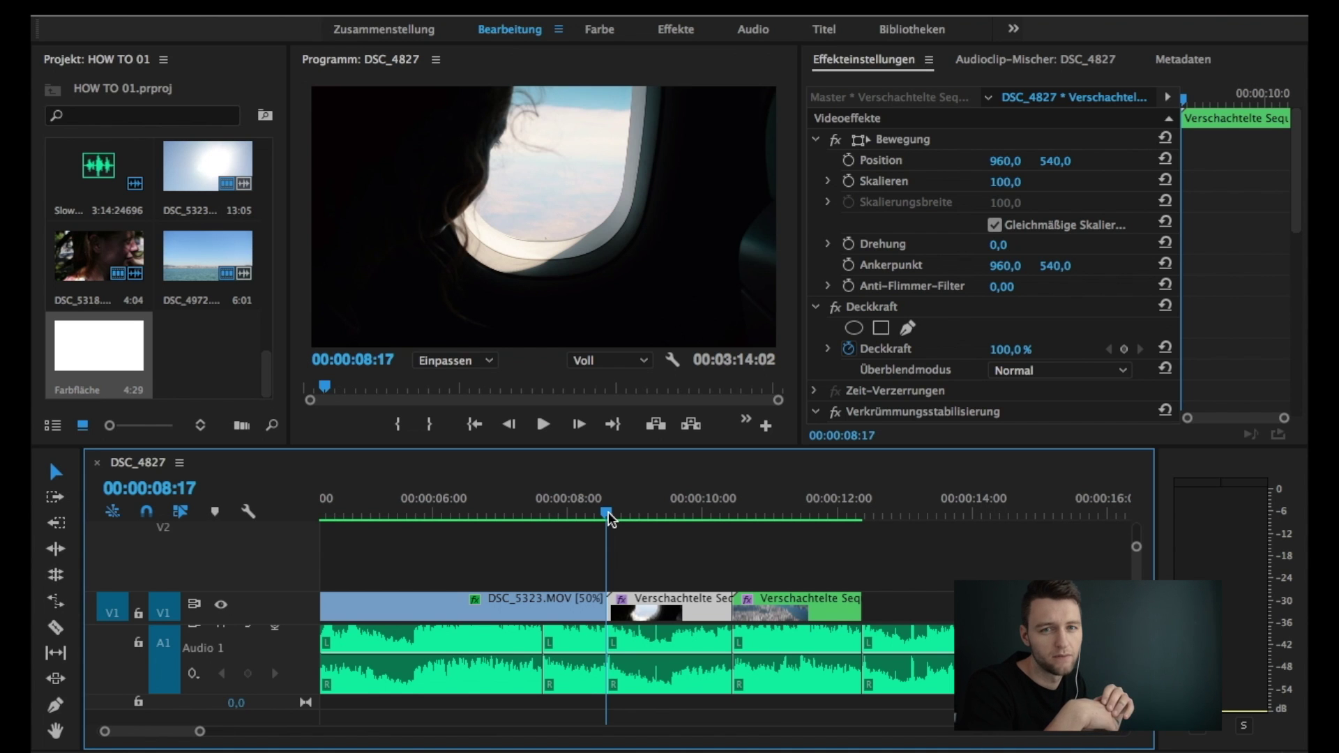
{"action": "left_click_drag", "start_coordinate": [608, 512], "coordinate": [537, 513]}
{"action": "key", "text": "space"}
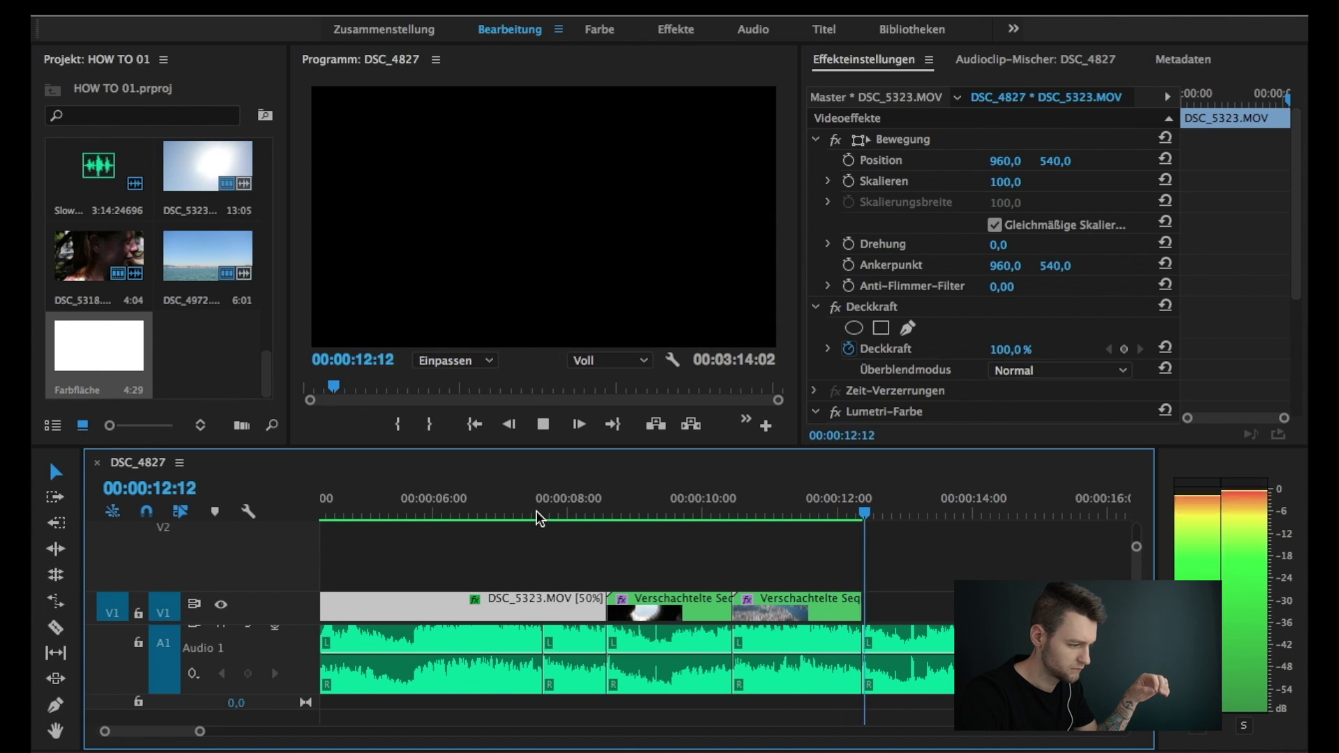
{"action": "key", "text": "space"}
Step: Move DSC_4972.MOV together with the nested pier clip behind it to shortly after the aerial clip on V1
{"action": "key", "text": "minus"}
{"action": "key", "text": "minus"}
{"action": "key", "text": "minus"}
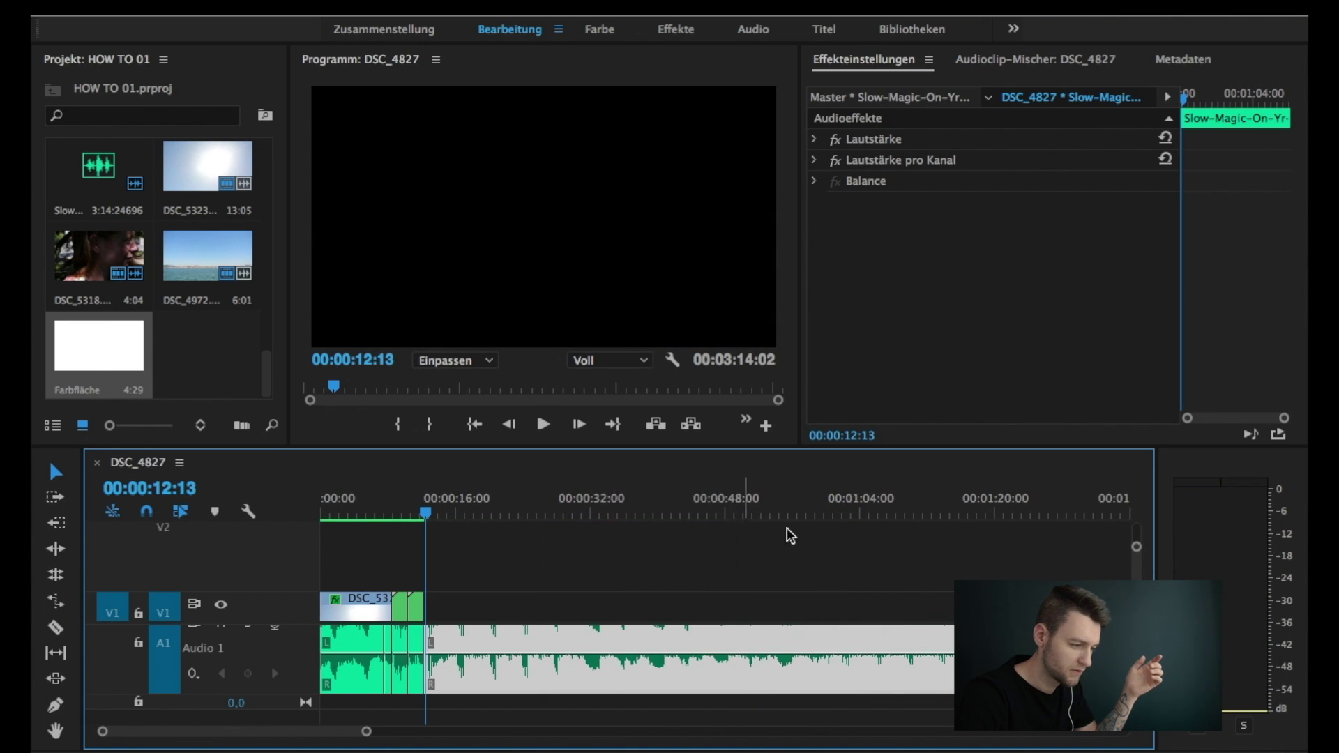
{"action": "scroll", "coordinate": [787, 547], "scroll_direction": "right", "scroll_amount": 10}
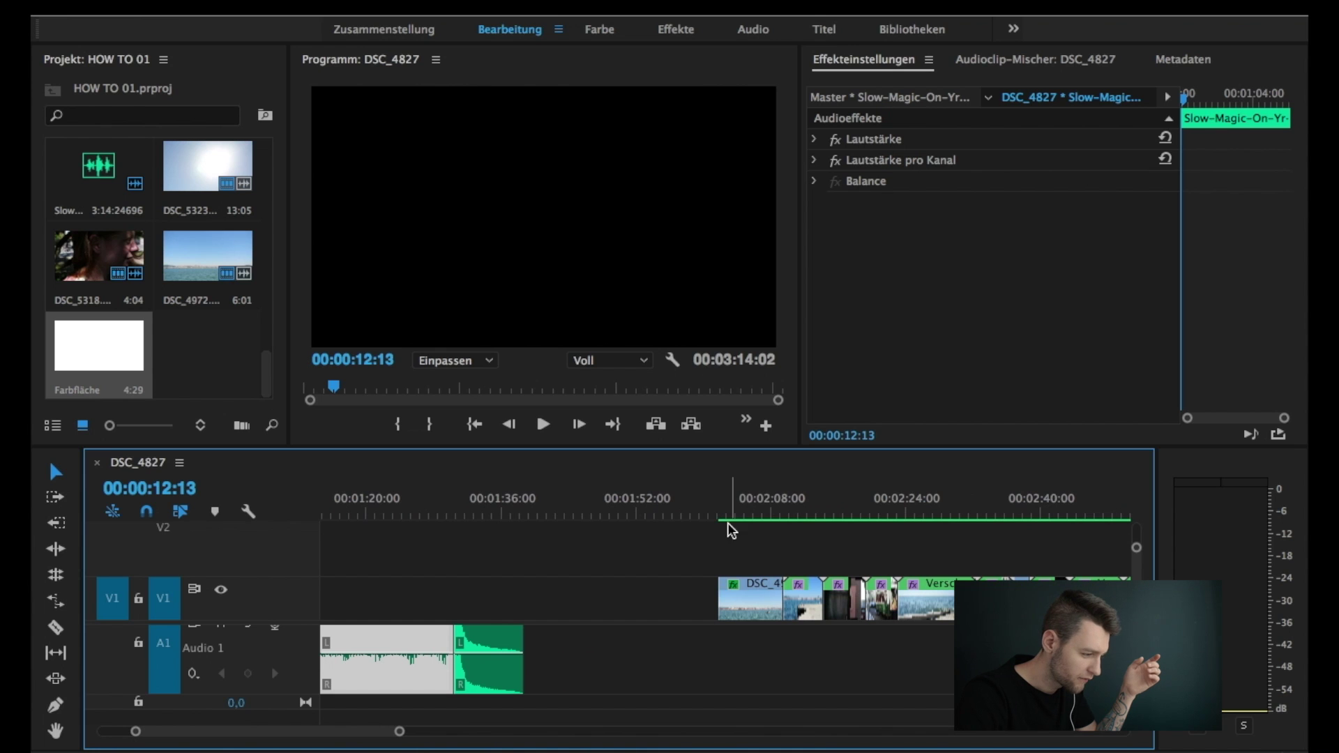
{"action": "left_click_drag", "start_coordinate": [732, 554], "coordinate": [475, 601]}
{"action": "key", "text": "="}
{"action": "key", "text": "="}
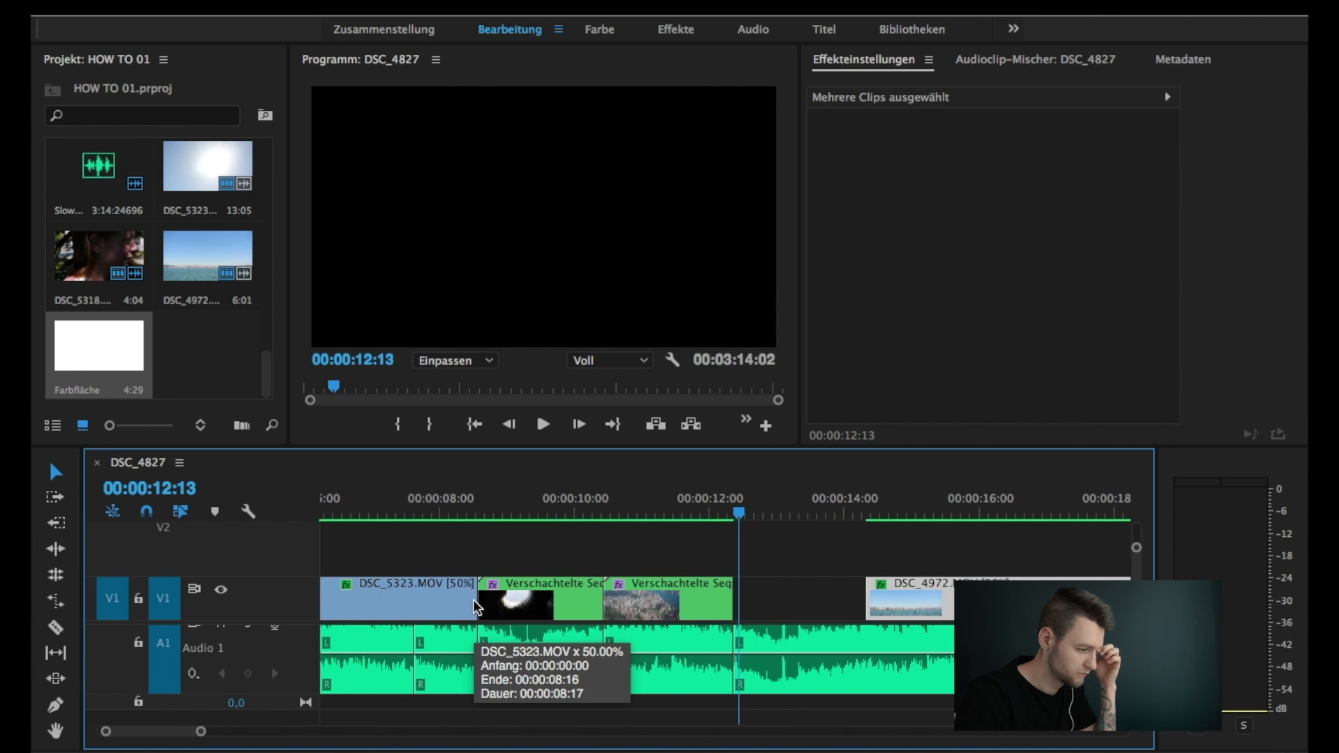
{"action": "key", "text": "="}
Step: Play the music from the end of the aerial clip to find the next beat and split the audio at 00:00:13:10
{"action": "left_click", "coordinate": [637, 508]}
{"action": "key", "text": "space"}
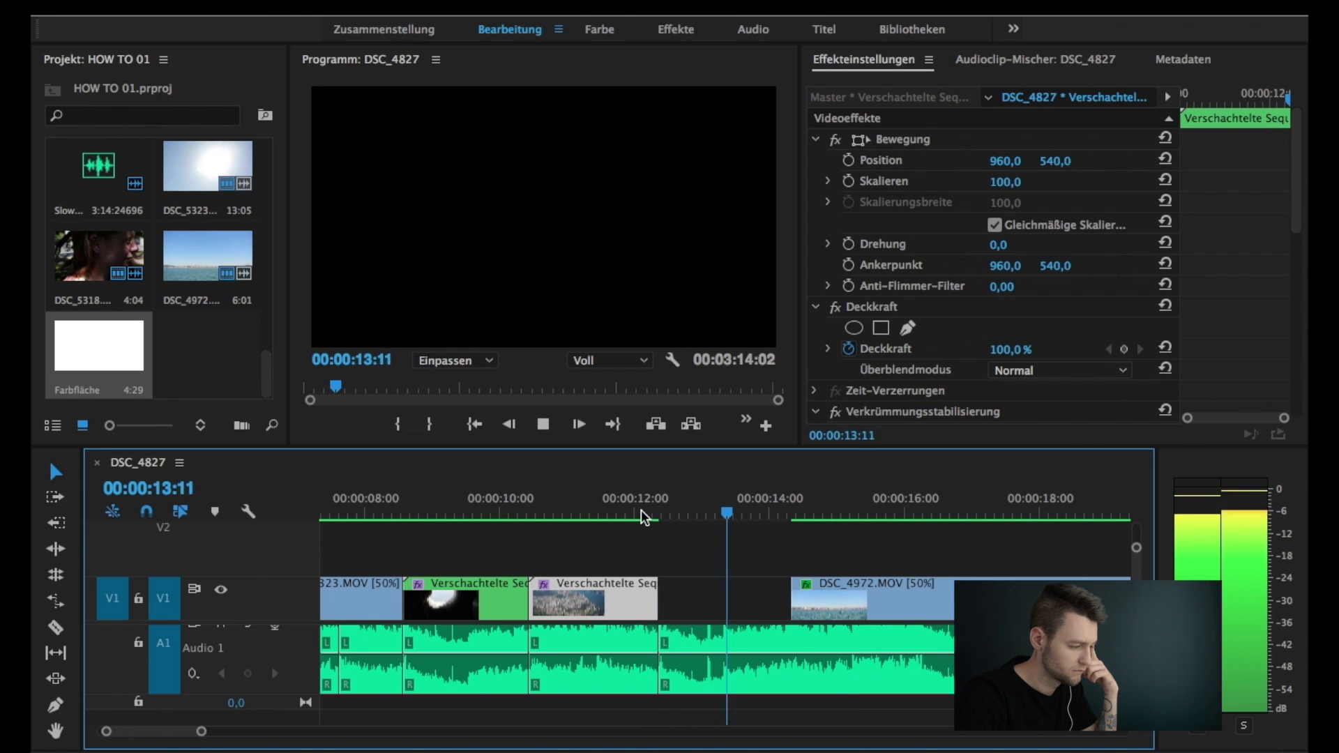
{"action": "left_click", "coordinate": [642, 509]}
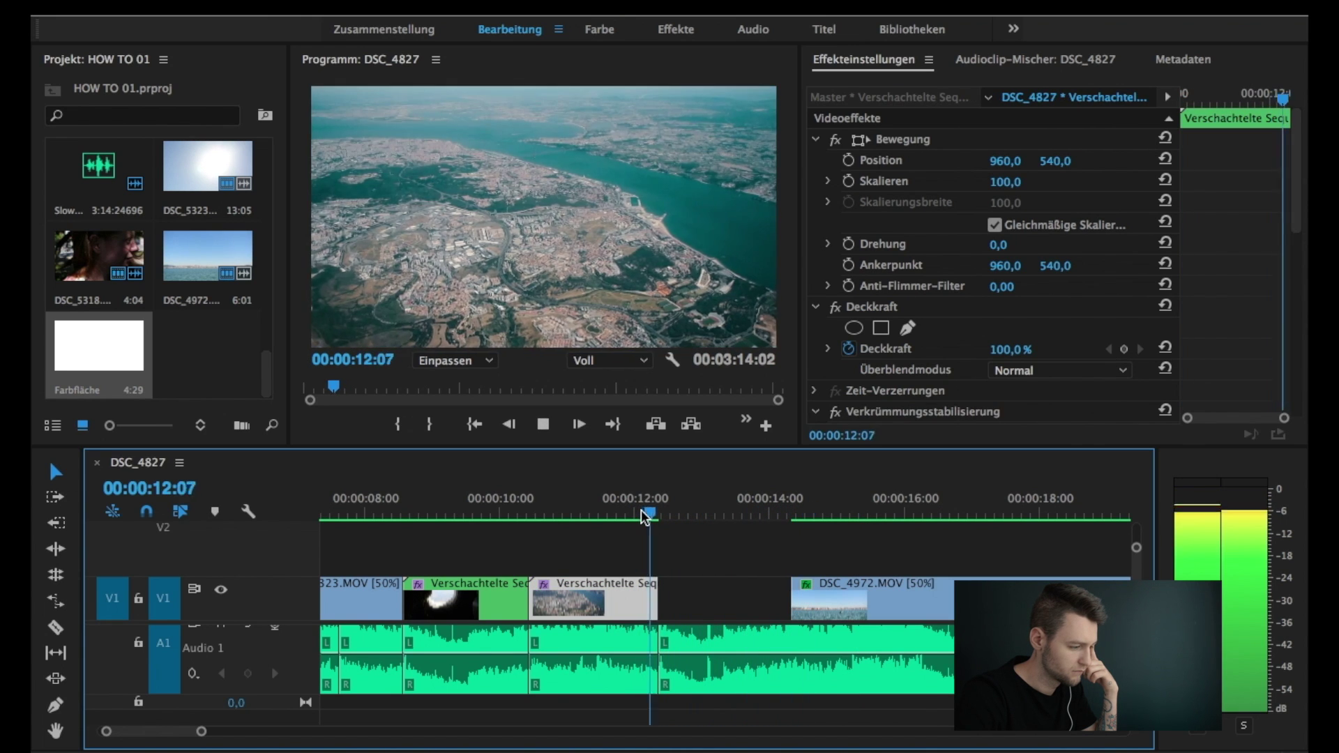
{"action": "key", "text": "space"}
{"action": "key", "text": "d"}
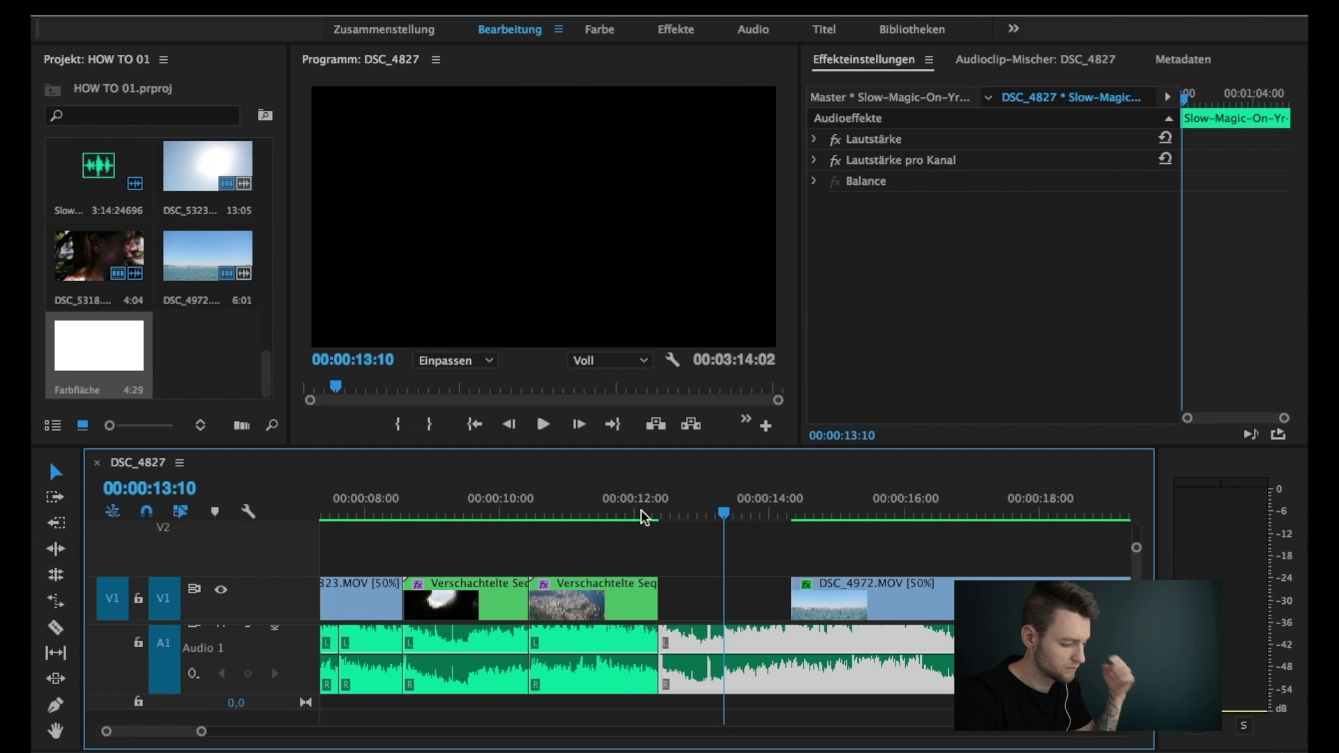
{"action": "key", "text": "c"}
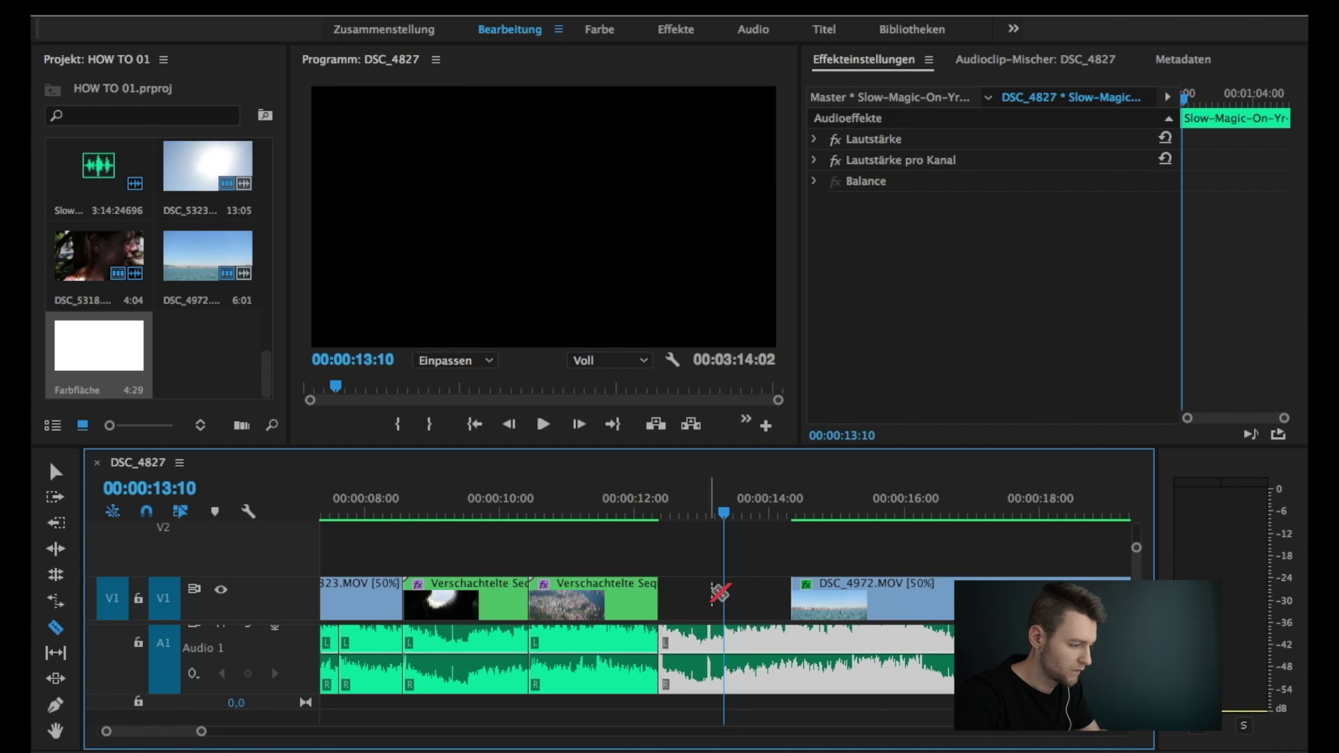
{"action": "left_click", "coordinate": [725, 640]}
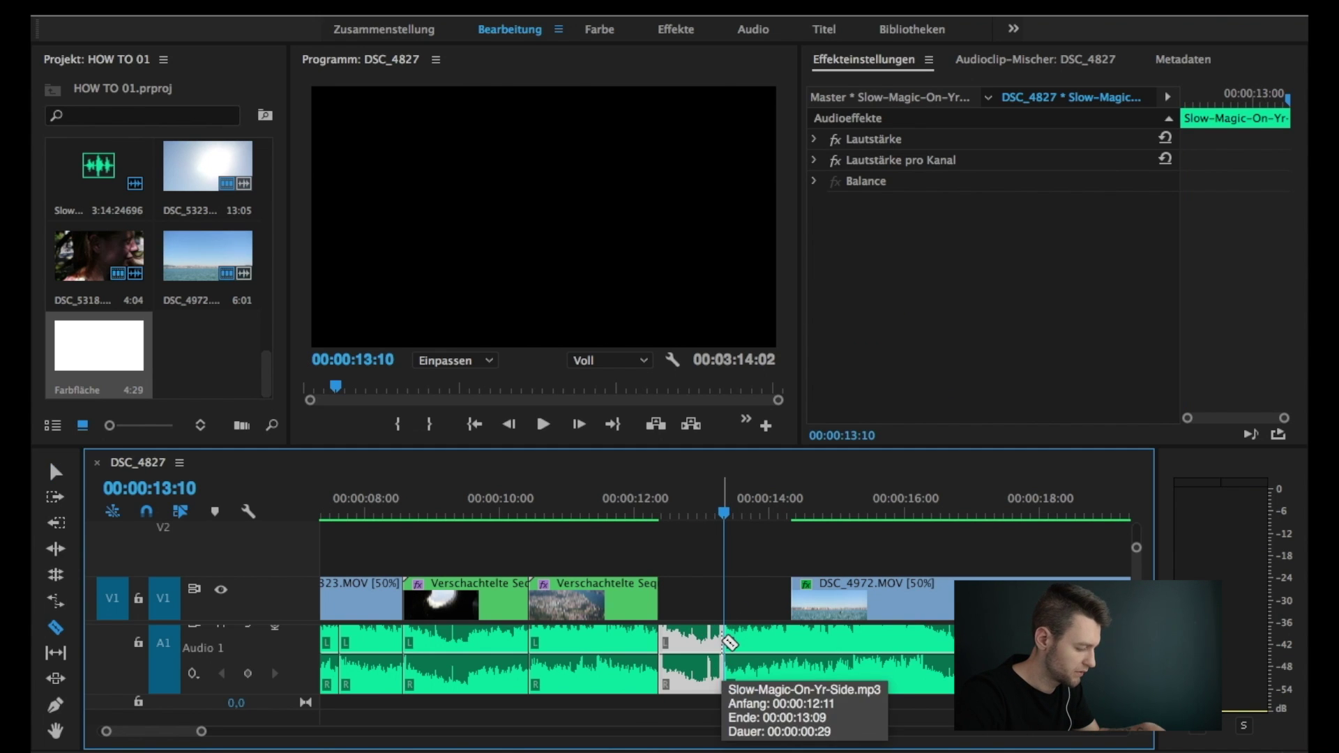
{"action": "key", "text": "v"}
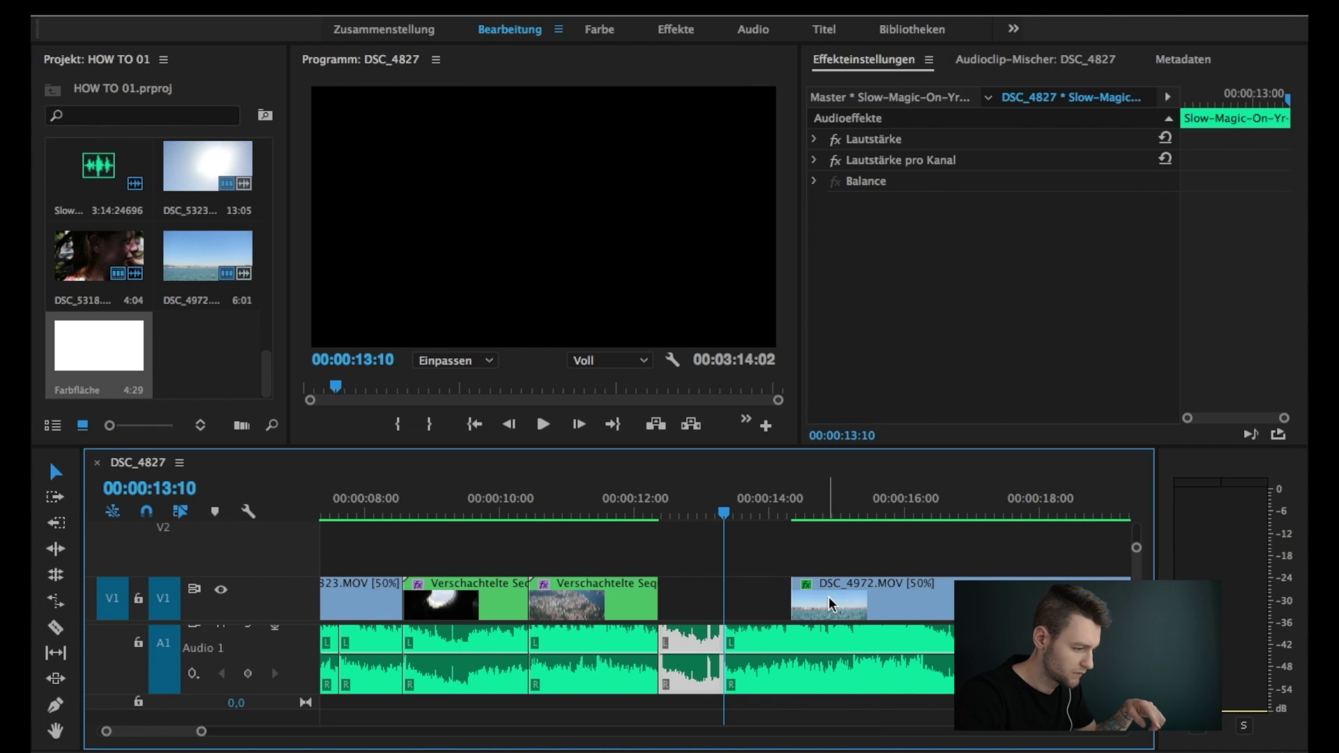
Step: Place DSC_4972.MOV directly behind the aerial clip and trim its end to the music cut at 00:00:13:10
{"action": "left_click_drag", "start_coordinate": [828, 604], "coordinate": [717, 593]}
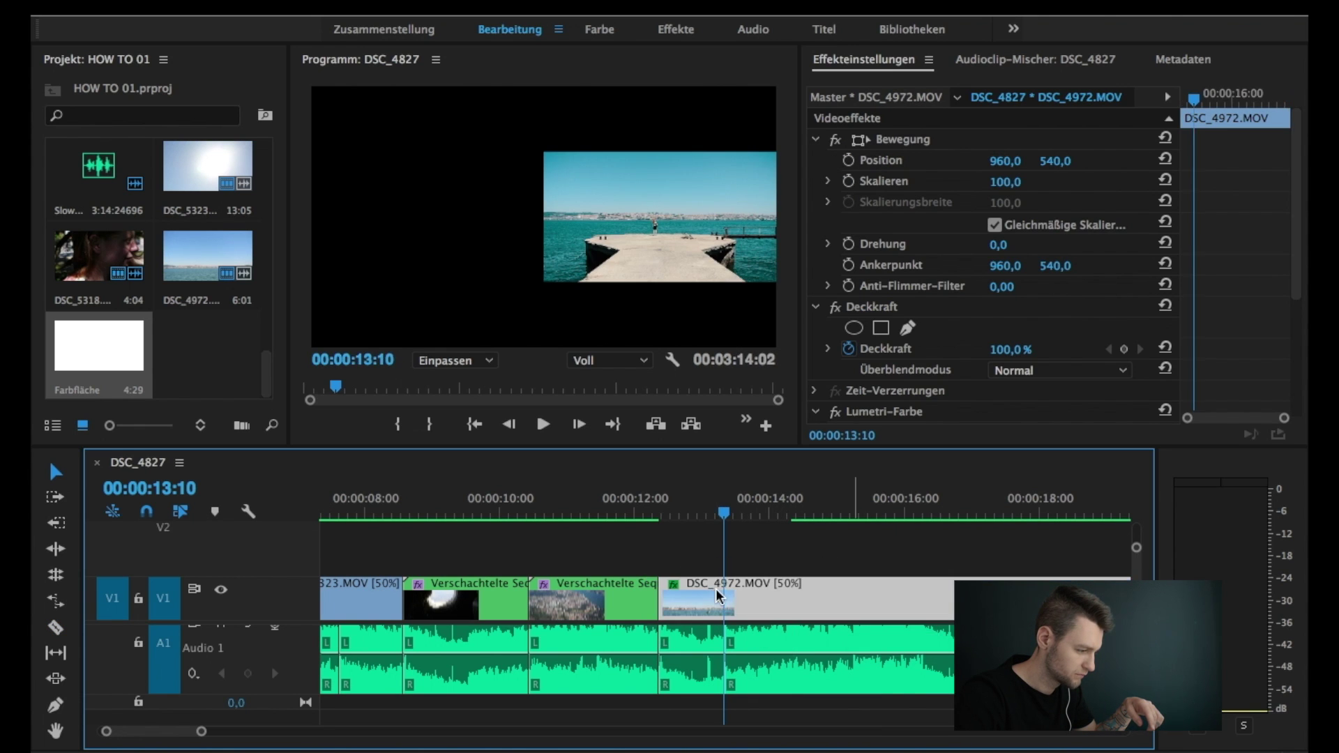
{"action": "scroll", "coordinate": [718, 593], "scroll_direction": "down", "scroll_amount": 2}
{"action": "left_click_drag", "start_coordinate": [1086, 583], "coordinate": [632, 590]}
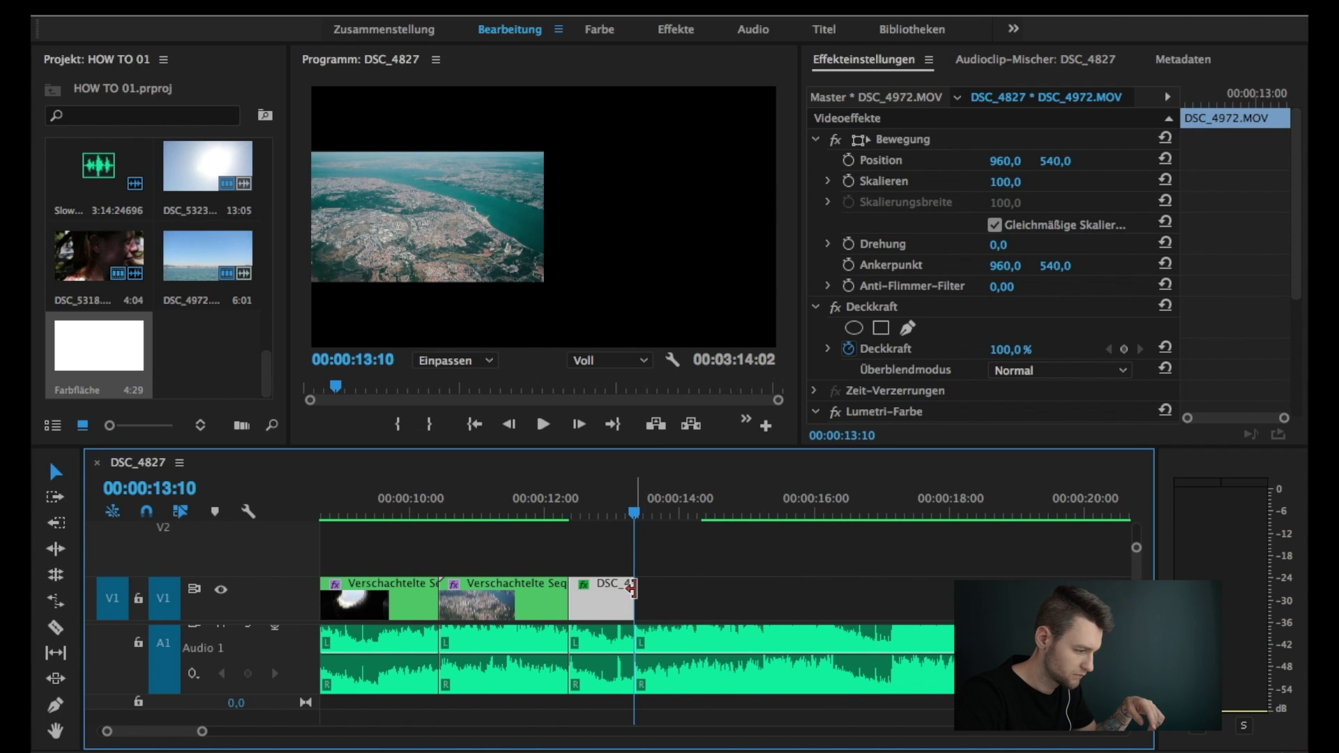
Step: Move the nested pier clip Verschachtelte Sequenz 07 on V1 close behind DSC_4972.MOV
{"action": "scroll", "coordinate": [632, 590], "scroll_direction": "down", "scroll_amount": 5}
{"action": "left_click", "coordinate": [851, 605]}
{"action": "left_click_drag", "start_coordinate": [851, 604], "coordinate": [460, 594]}
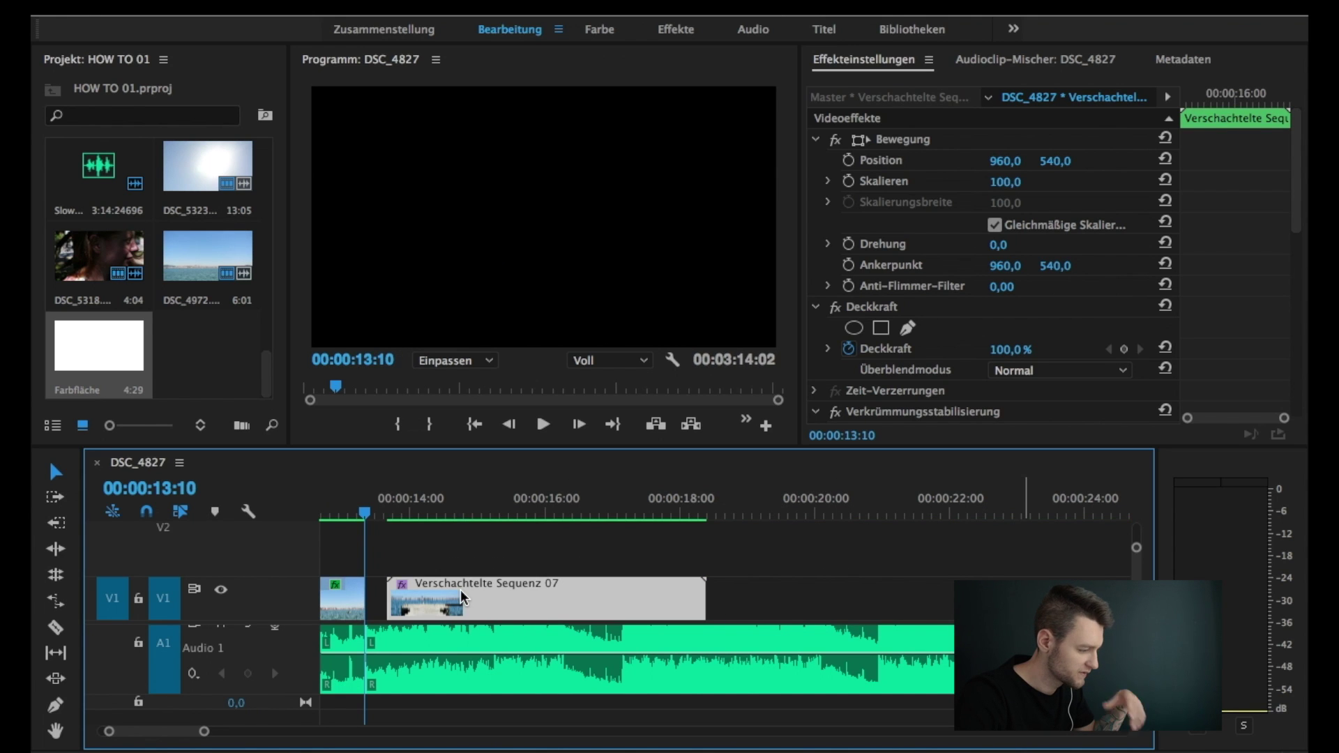
Step: Play the music under the pier clip, find the beat frame by frame and split the audio at 00:00:15:07
{"action": "key", "text": "space"}
{"action": "scroll", "coordinate": [461, 594], "scroll_direction": "up", "scroll_amount": 6}
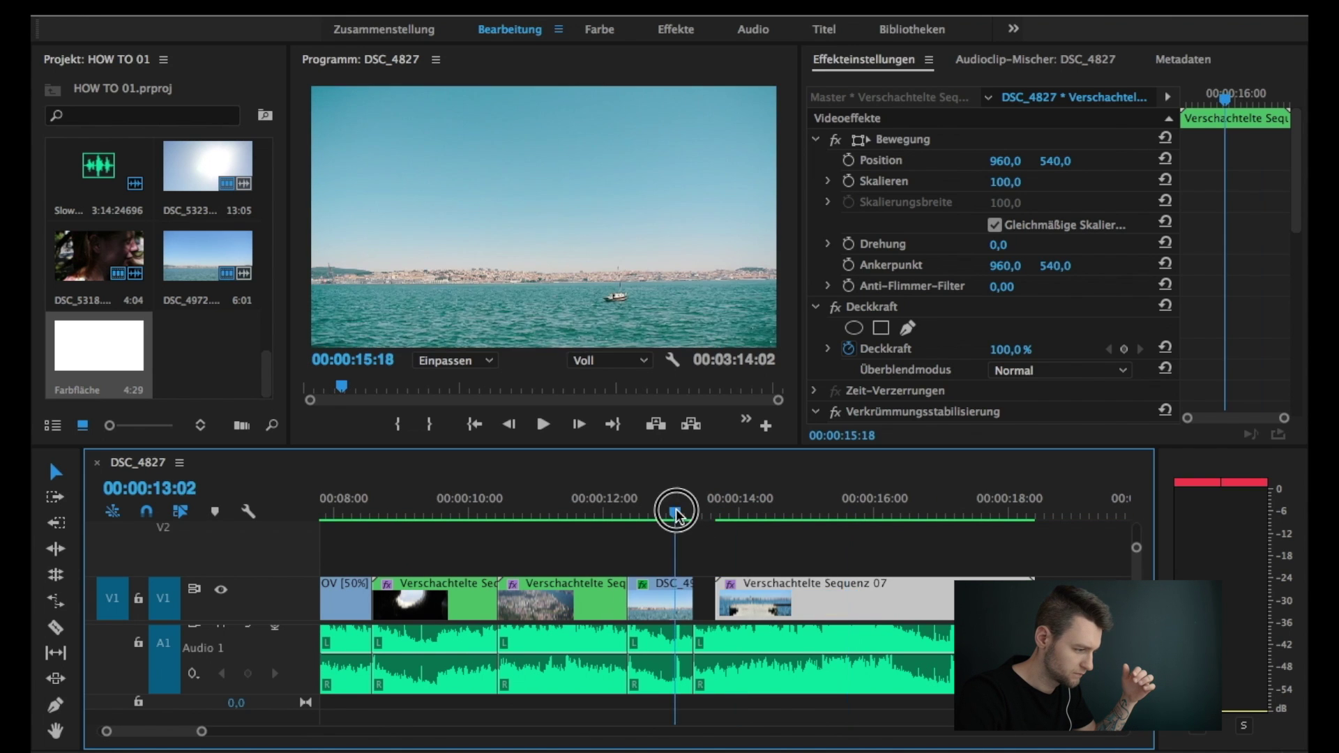
{"action": "left_click", "coordinate": [671, 515]}
{"action": "key", "text": "space"}
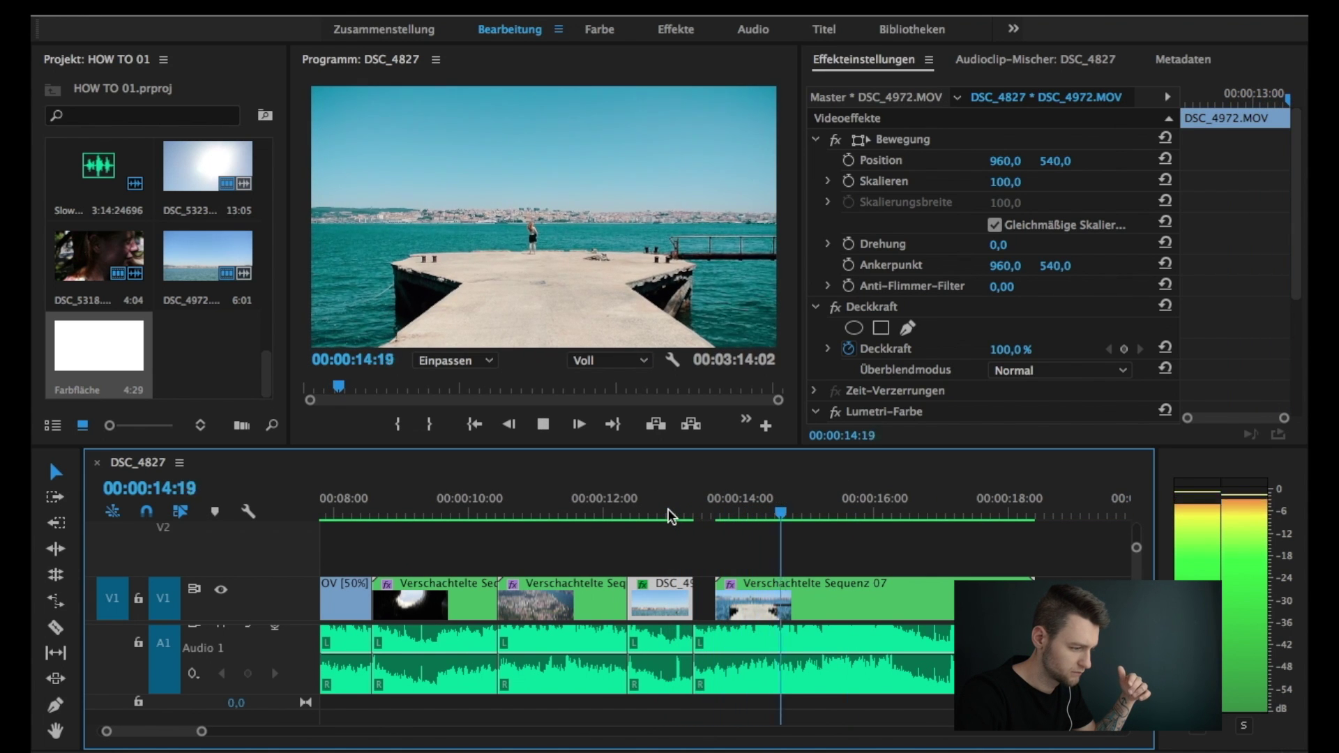
{"action": "key", "text": "space"}
{"action": "key", "text": "Right"}
{"action": "key", "text": "Right"}
{"action": "key", "text": "Left"}
{"action": "key", "text": "Right"}
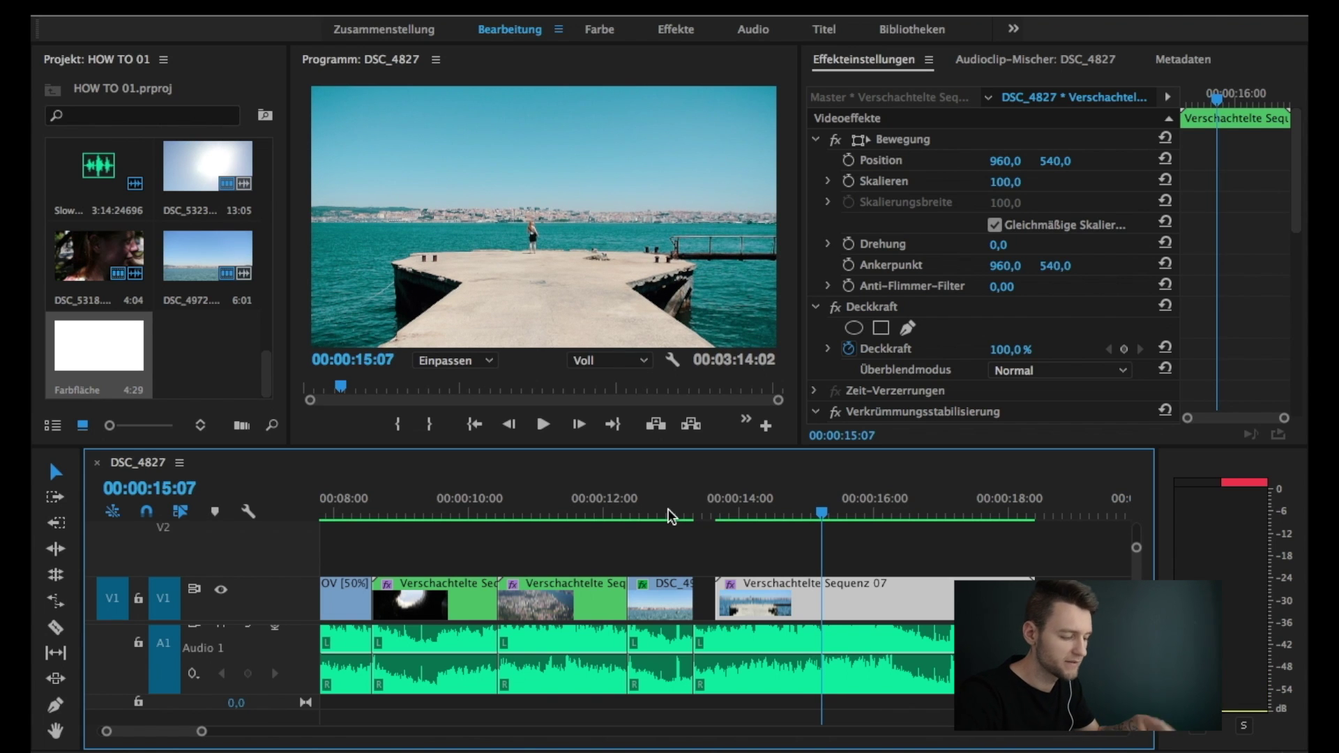
{"action": "key", "text": "Left"}
{"action": "key", "text": "Right"}
{"action": "key", "text": "Left"}
{"action": "key", "text": "Right"}
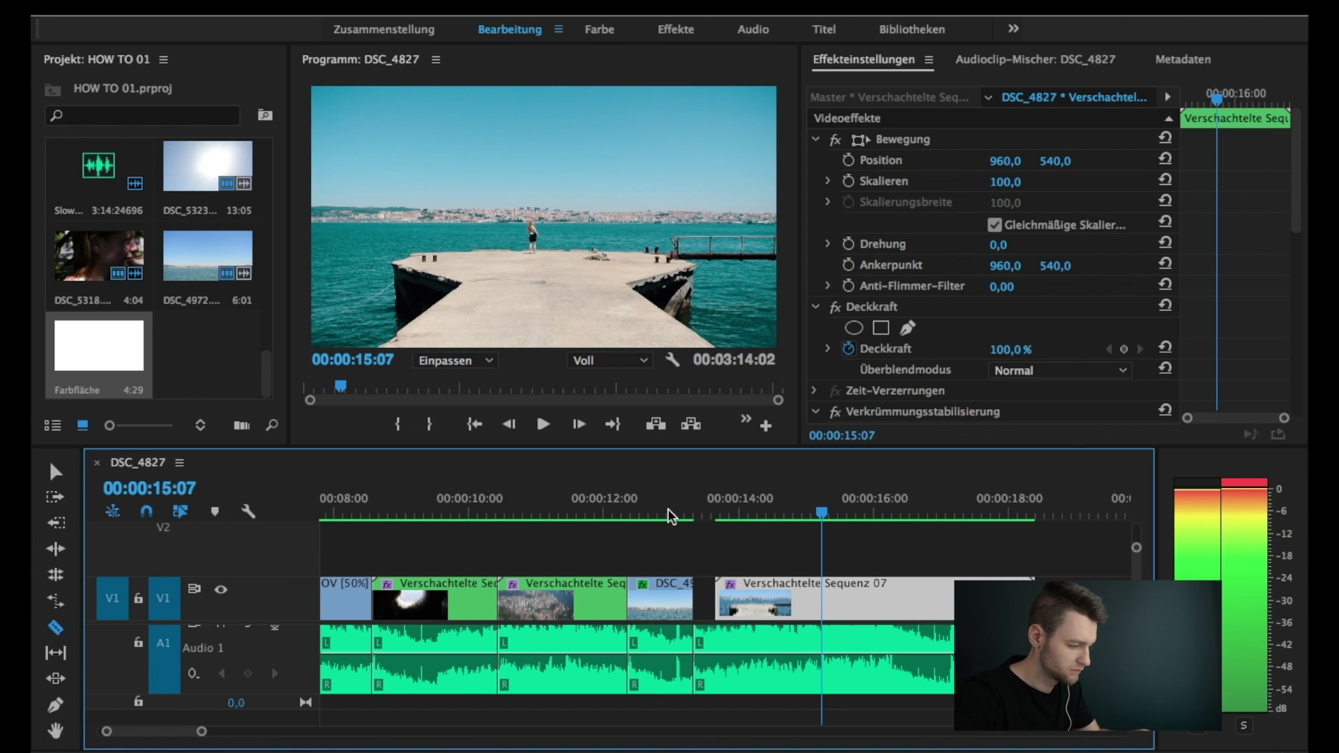
{"action": "key", "text": "c"}
{"action": "left_click", "coordinate": [825, 636]}
{"action": "key", "text": "a"}
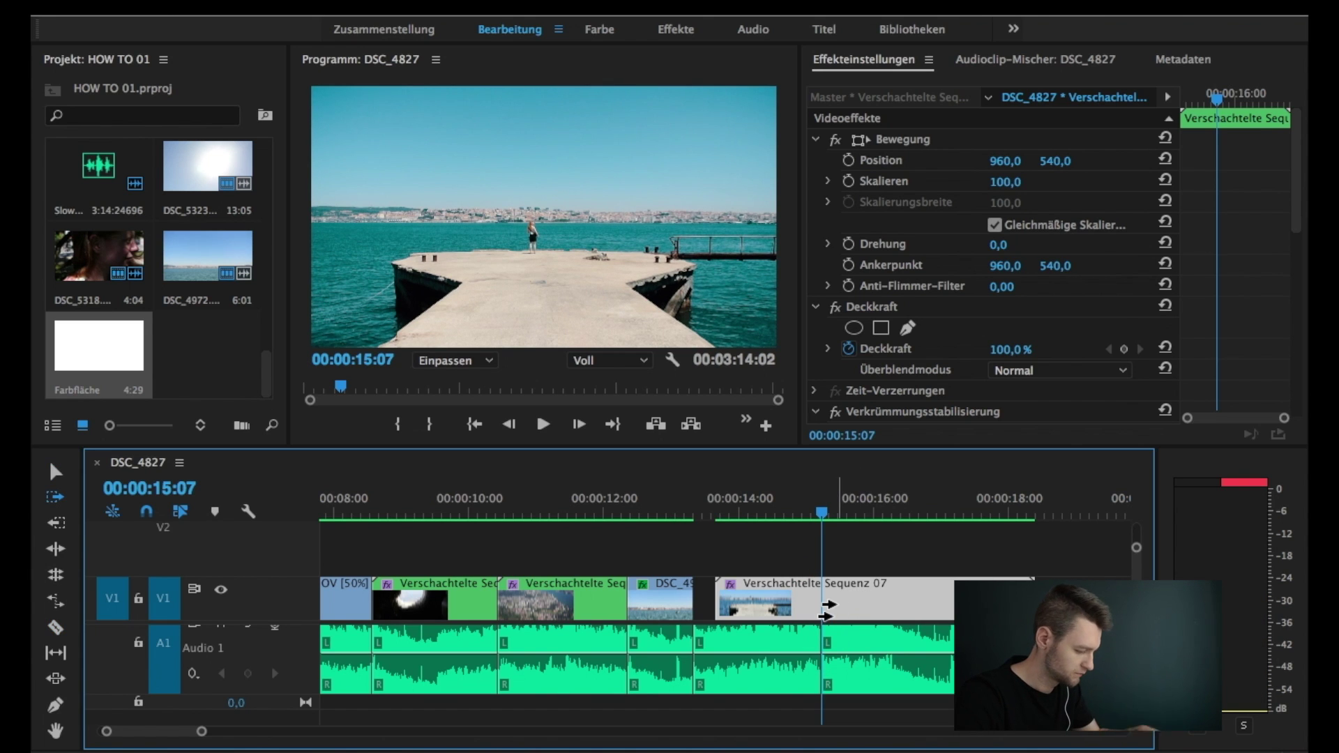
Step: Close the gap between DSC_4972.MOV and Verschachtelte Sequenz 07, and trim the nested clip's end to the music cut at 00:00:15:07
{"action": "key", "text": "v"}
{"action": "mouse_move", "coordinate": [827, 608]}
{"action": "left_mouse_down"}
{"action": "mouse_move", "coordinate": [846, 598]}
{"action": "mouse_move", "coordinate": [805, 604]}
{"action": "left_mouse_up"}
{"action": "left_click_drag", "start_coordinate": [1010, 596], "coordinate": [819, 596]}
Step: Play back the edited sequence with the music from the beginning
{"action": "key", "text": "minus"}
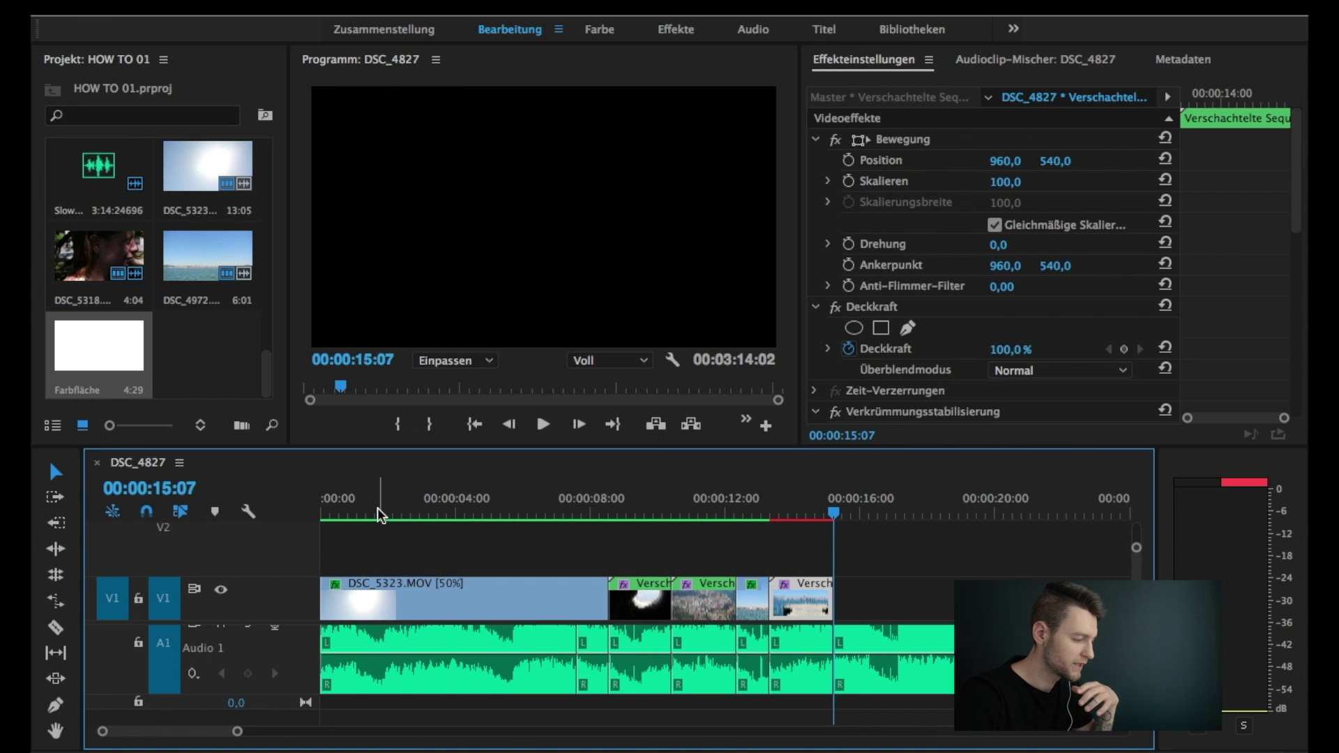
{"action": "key", "text": "Home"}
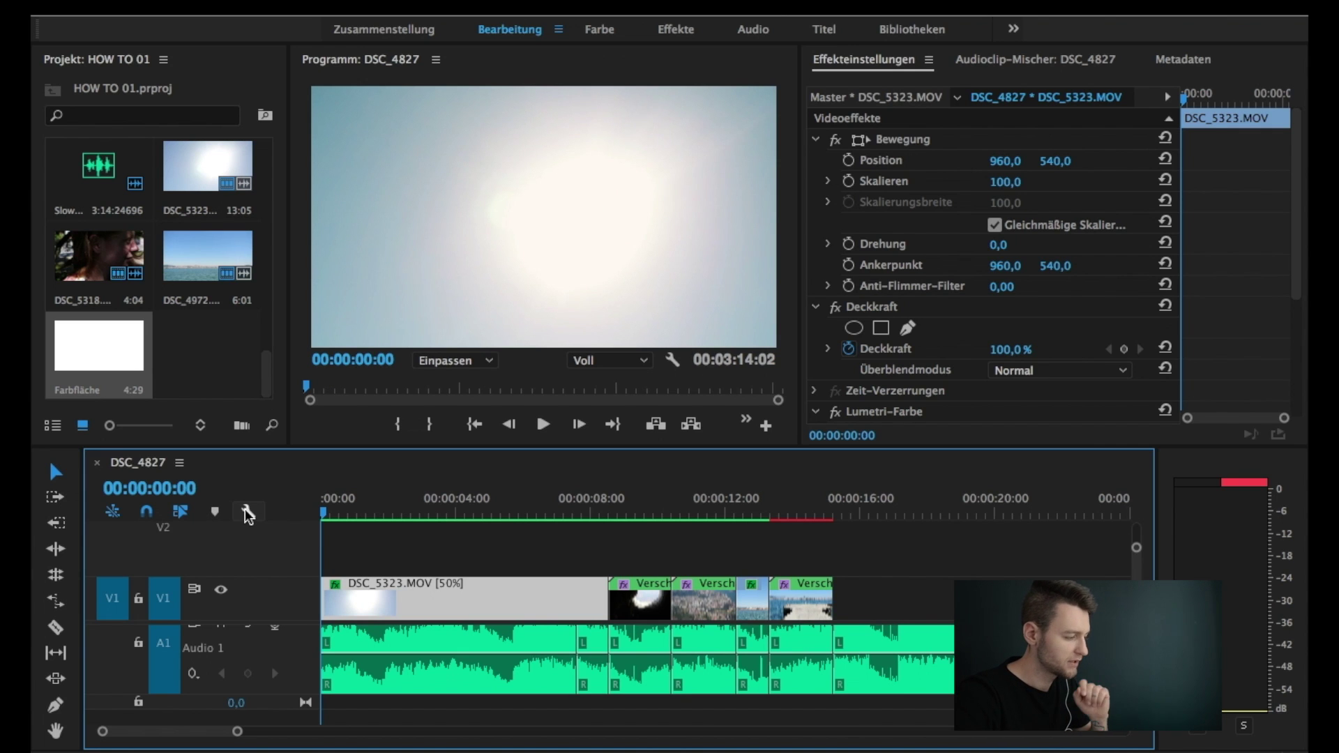
{"action": "key", "text": "space"}
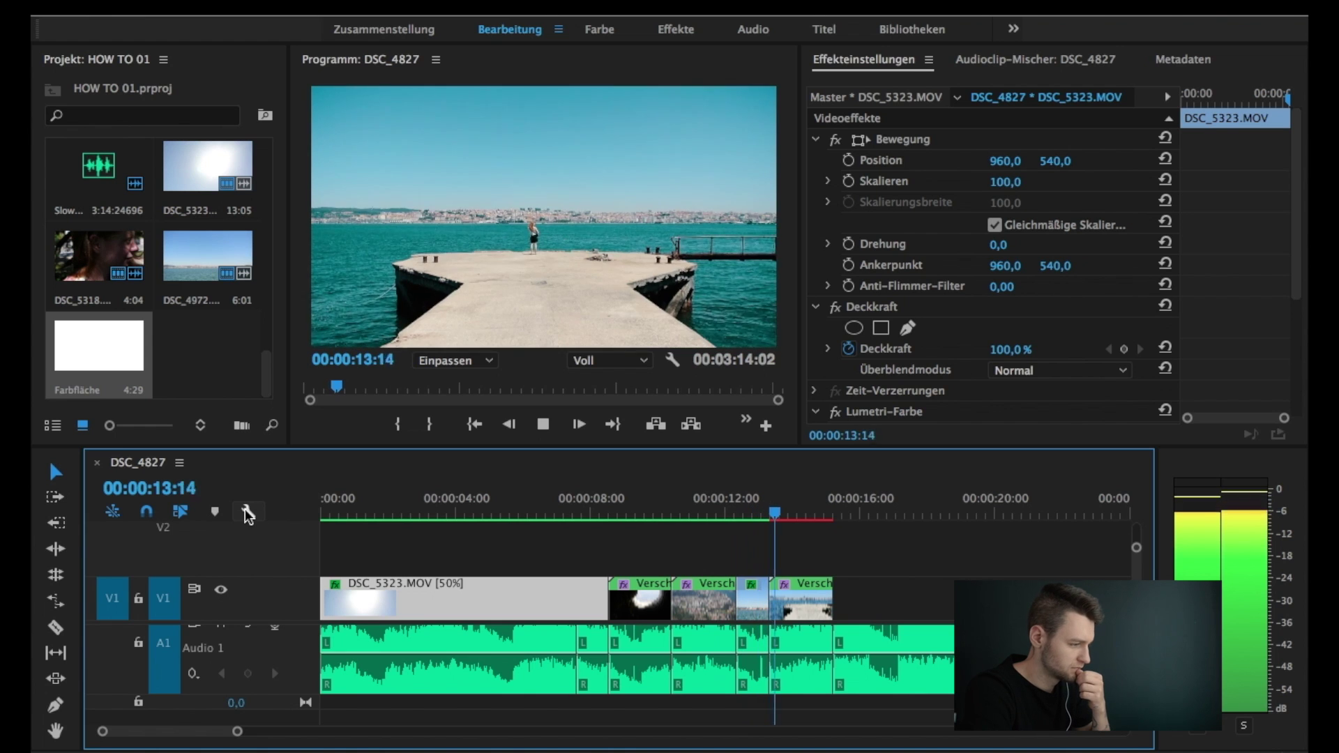
{"action": "key", "text": "space"}
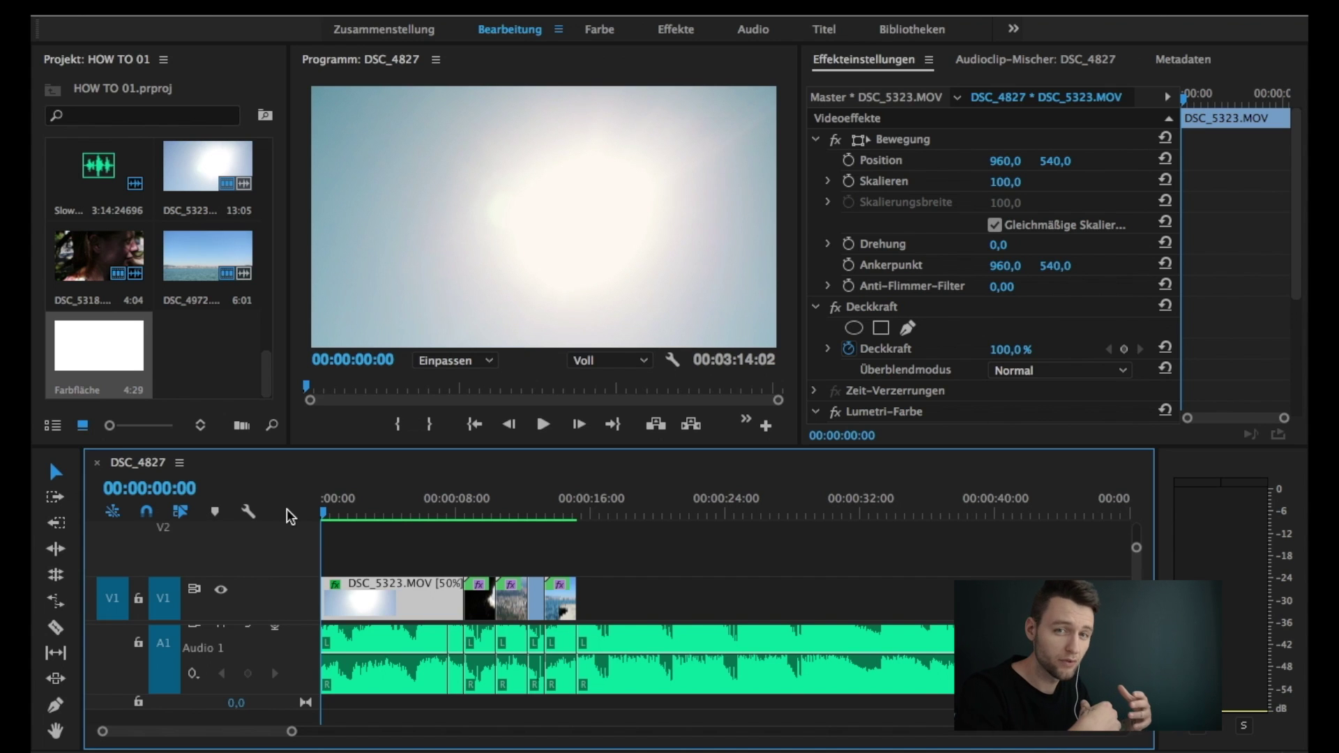
Step: Lock the Audio 1 track and try to select the music clips on it
{"action": "left_click", "coordinate": [139, 645]}
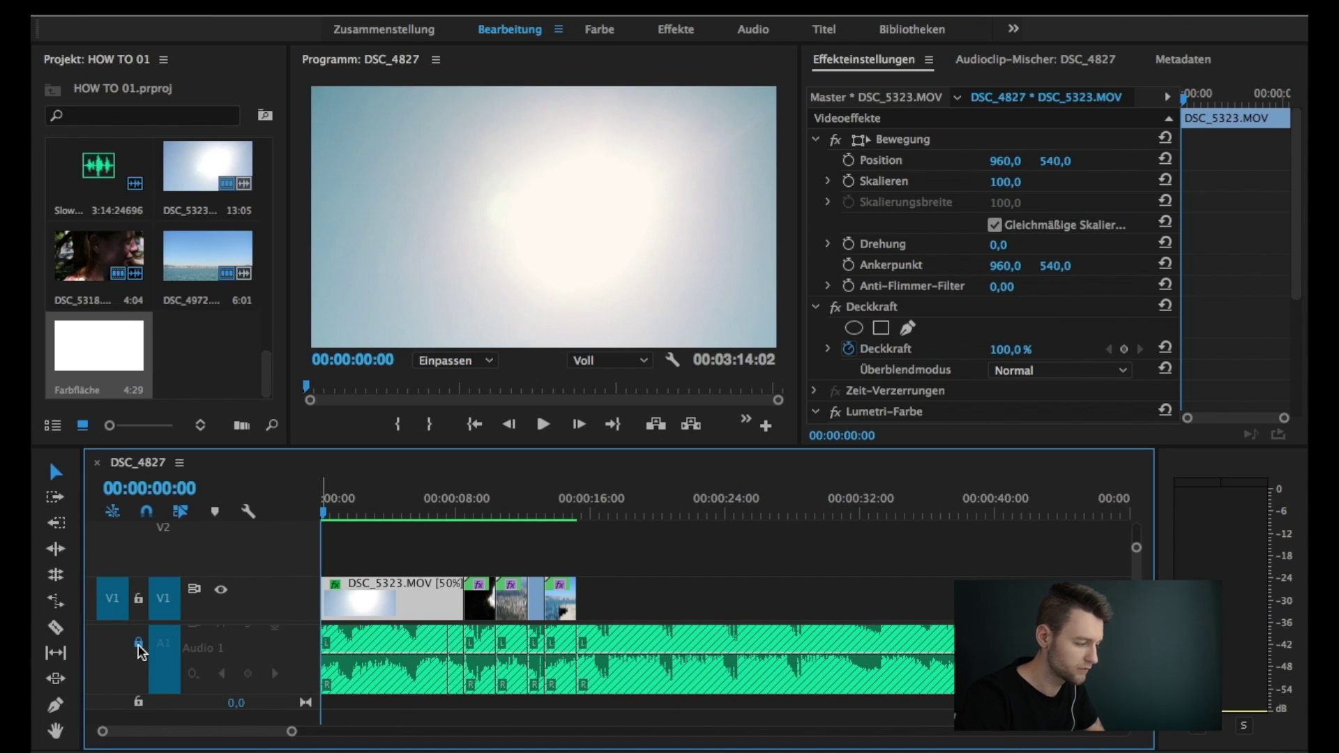
{"action": "left_click", "coordinate": [574, 609]}
{"action": "mouse_move", "coordinate": [574, 608]}
{"action": "left_mouse_down"}
{"action": "mouse_move", "coordinate": [604, 606]}
{"action": "mouse_move", "coordinate": [585, 614]}
{"action": "left_mouse_up"}
{"action": "left_click", "coordinate": [478, 672]}
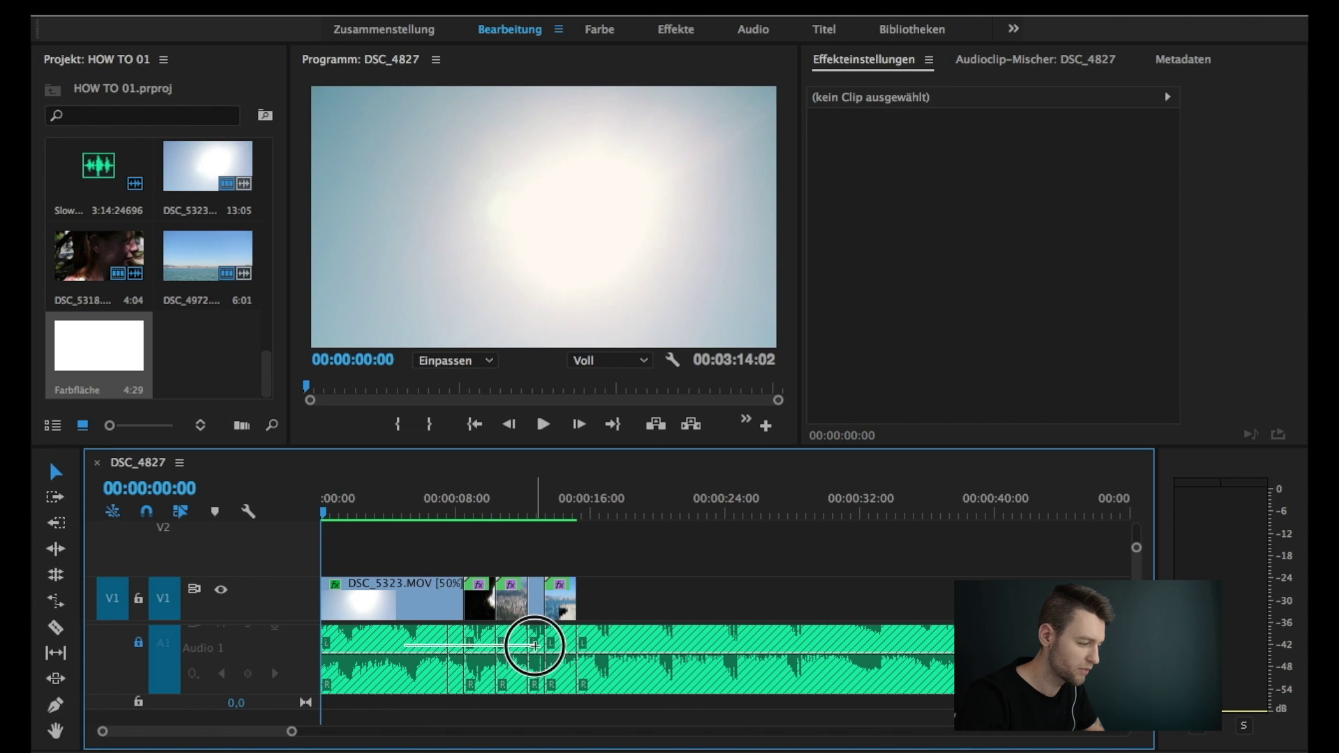
{"action": "left_click", "coordinate": [434, 652]}
{"action": "left_click_drag", "start_coordinate": [377, 670], "coordinate": [460, 663]}
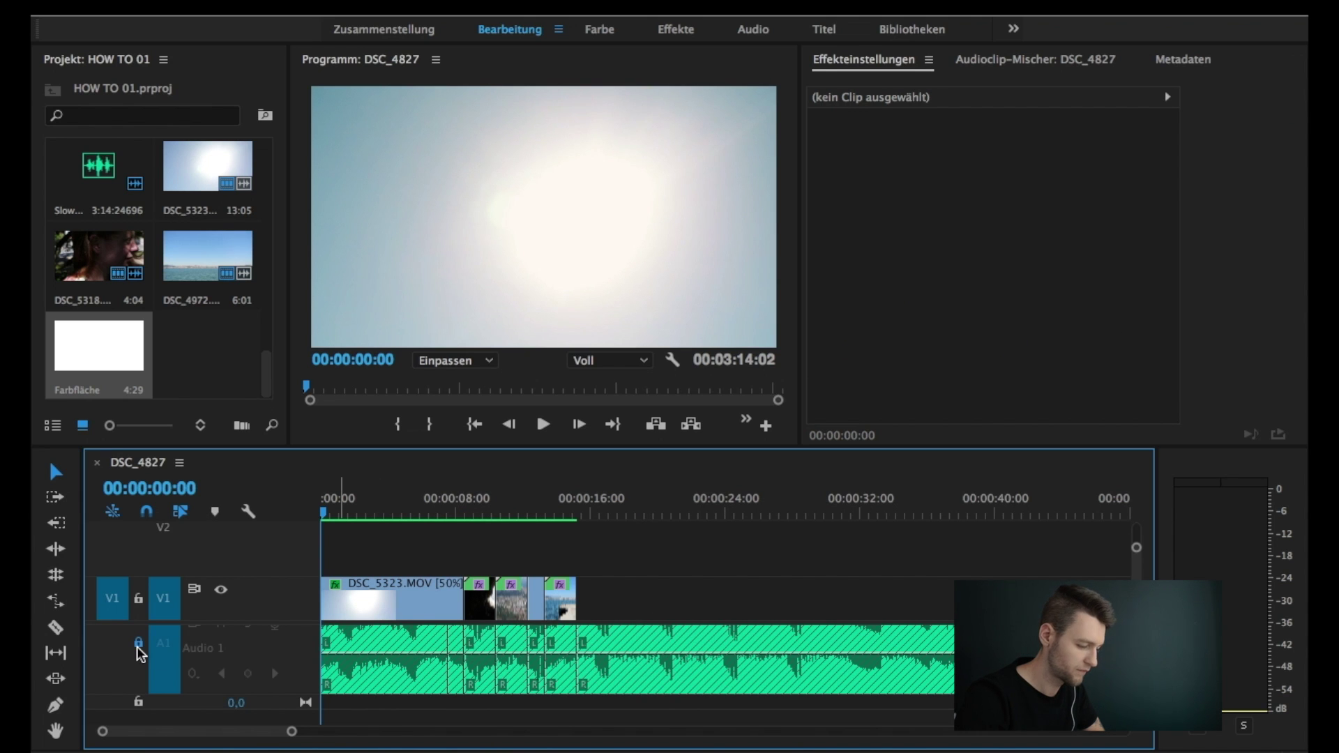
{"action": "key", "text": "minus"}
{"action": "key", "text": "minus"}
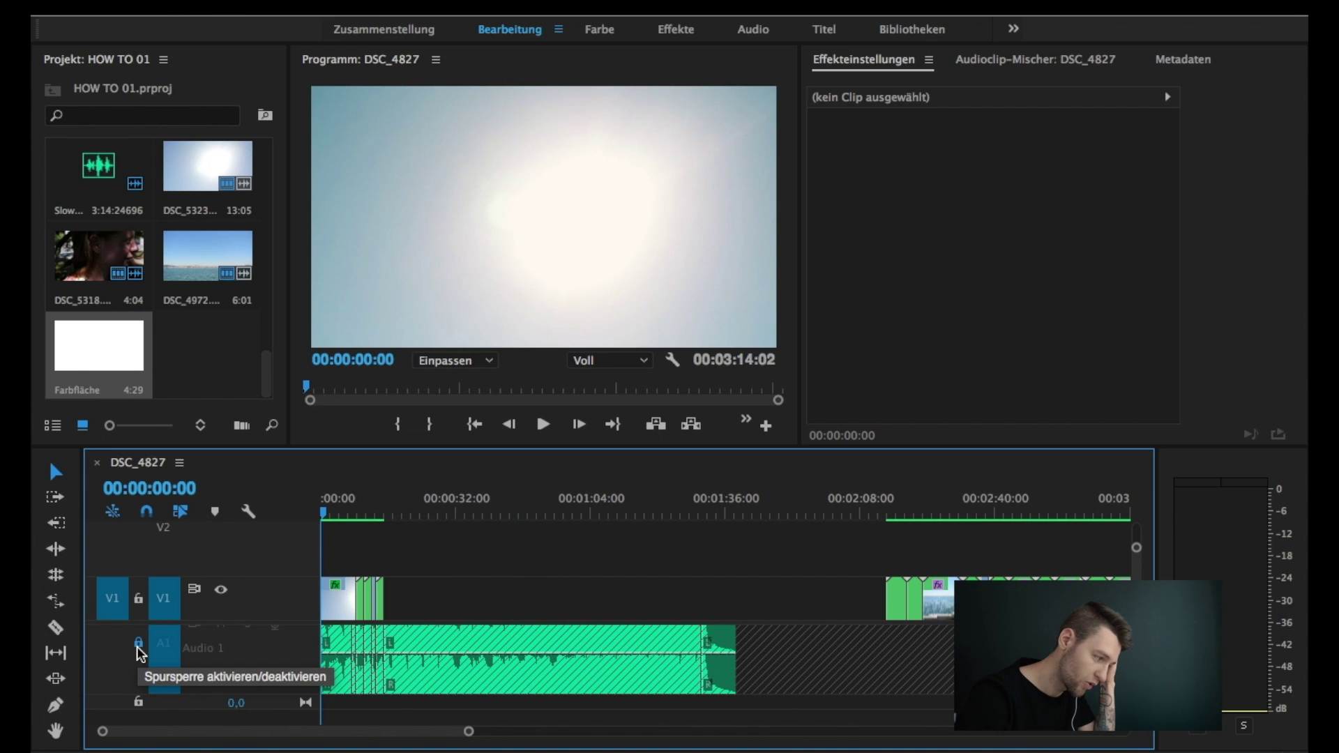